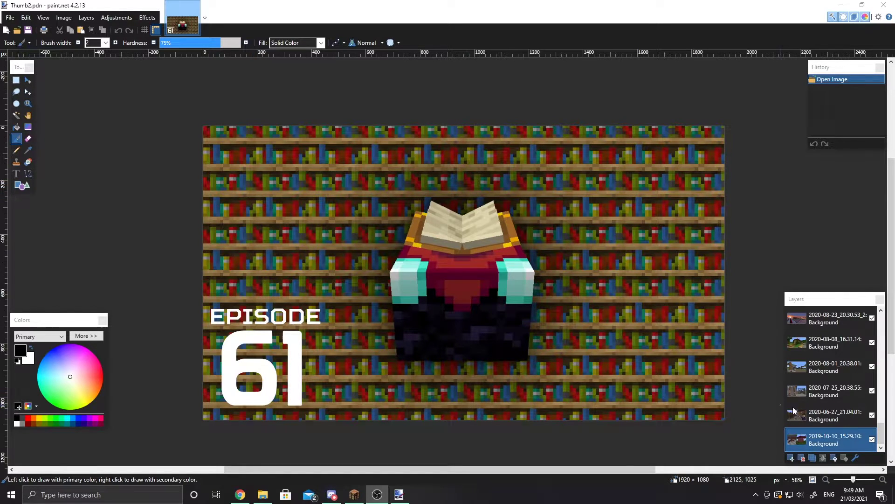
Hide and re-show the duplicate enchanting-table layer and Layer 36 to compare the thumbnail
{"action": "scroll", "coordinate": [793, 407], "scroll_direction": "up", "scroll_amount": 10}
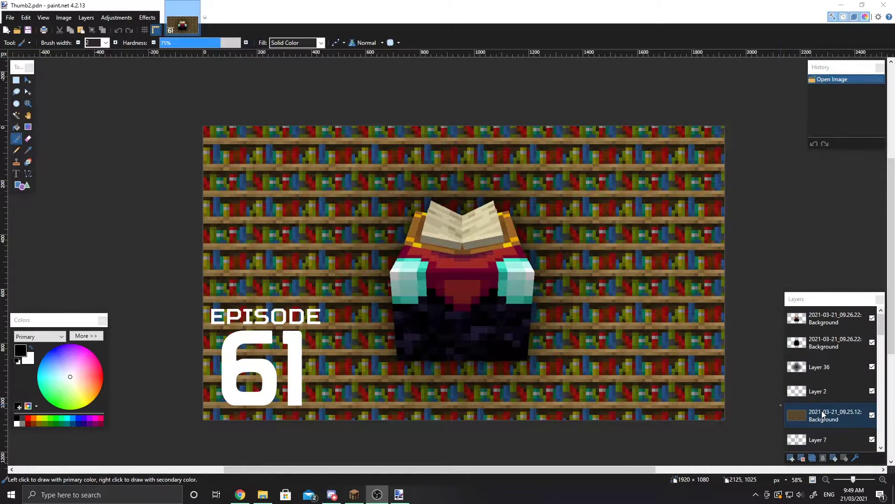
{"action": "left_click", "coordinate": [872, 342]}
{"action": "left_click", "coordinate": [872, 367]}
{"action": "scroll", "coordinate": [571, 341], "scroll_direction": "down", "scroll_amount": 1}
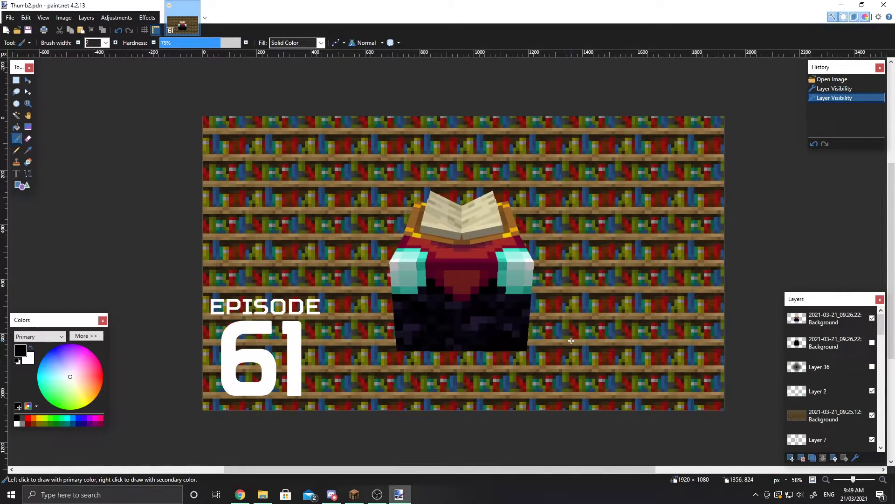
{"action": "scroll", "coordinate": [571, 340], "scroll_direction": "down", "scroll_amount": 2}
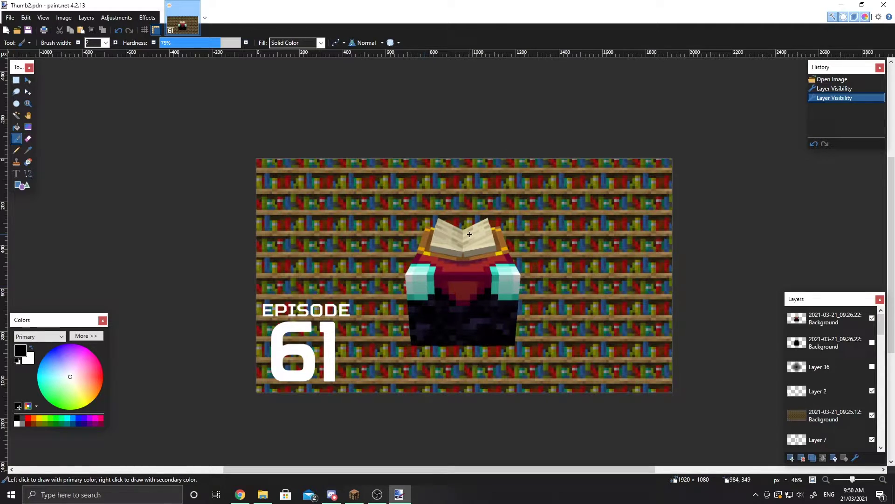
{"action": "scroll", "coordinate": [445, 221], "scroll_direction": "up", "scroll_amount": 5}
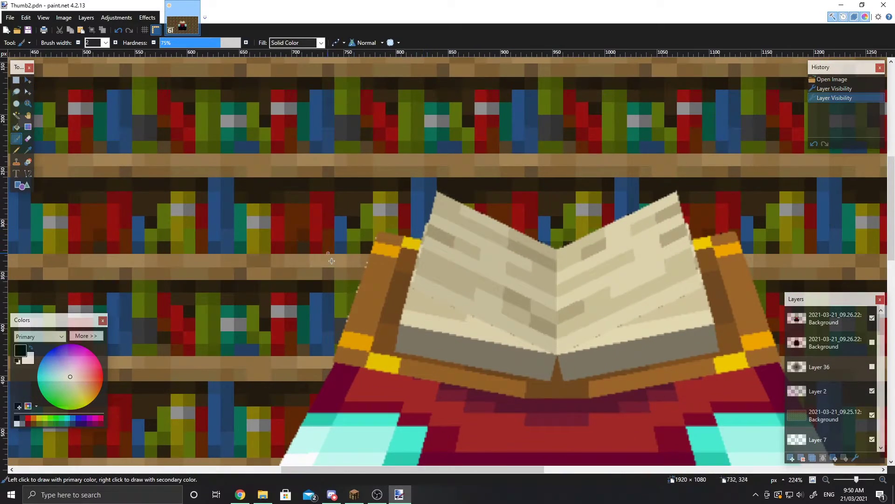
{"action": "scroll", "coordinate": [388, 229], "scroll_direction": "down", "scroll_amount": 5}
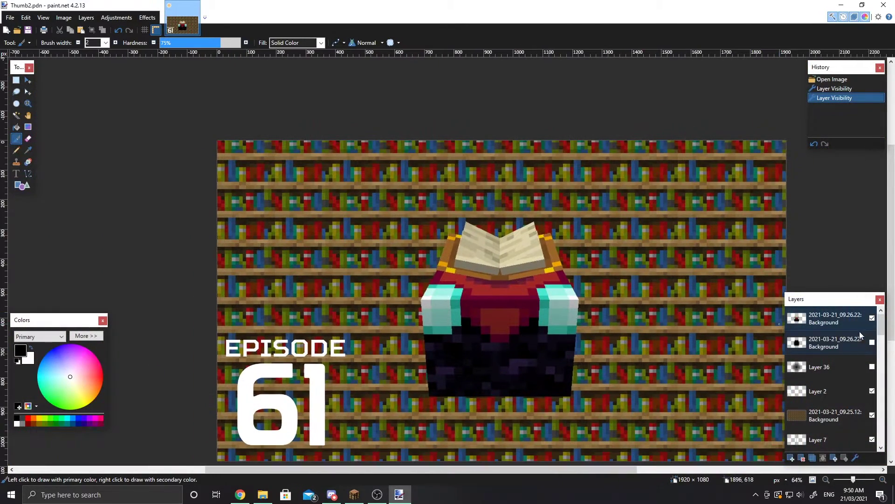
{"action": "left_click", "coordinate": [872, 342]}
{"action": "left_click", "coordinate": [873, 366]}
{"action": "scroll", "coordinate": [409, 250], "scroll_direction": "down", "scroll_amount": 2}
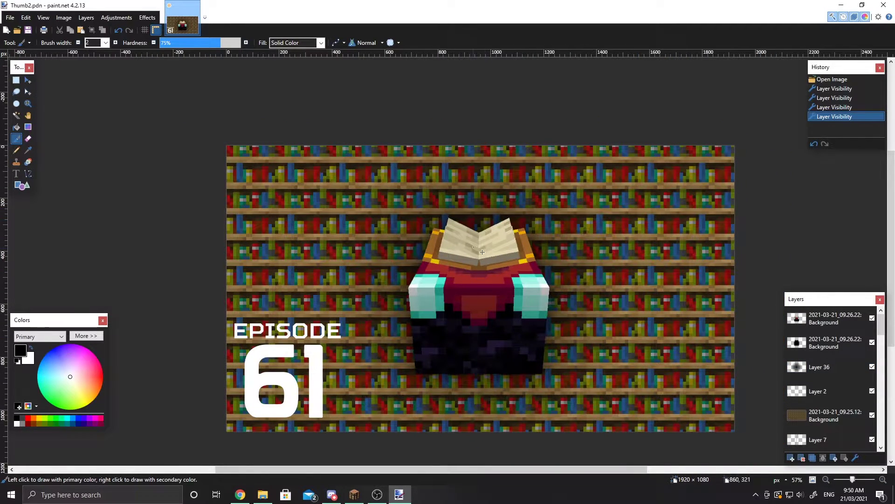
{"action": "scroll", "coordinate": [385, 363], "scroll_direction": "down", "scroll_amount": 2}
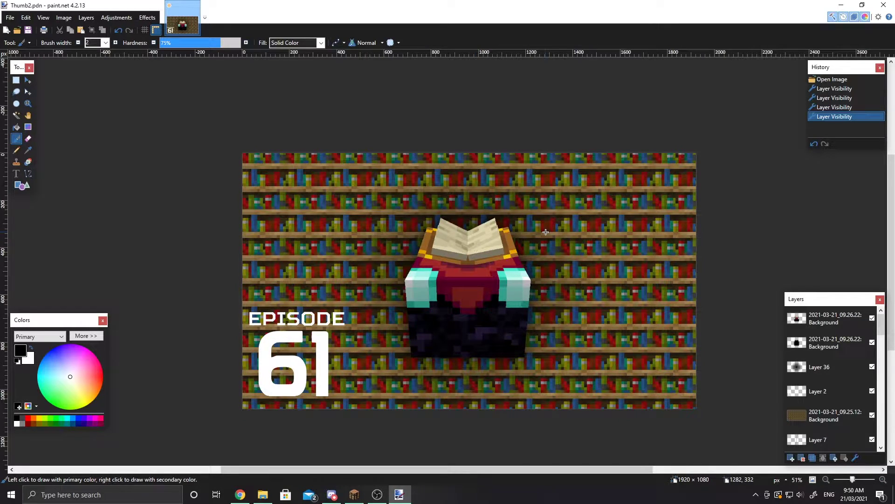
Delete the duplicate layer and Layer 36, then duplicate the enchanting-table layer and select the lower copy
{"action": "key", "text": "ctrl+shift+Delete"}
{"action": "key", "text": "ctrl+shift+Delete"}
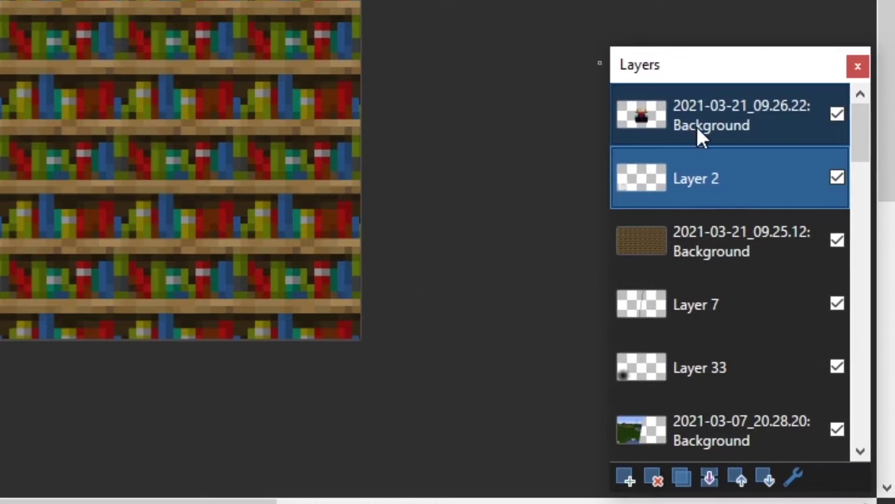
{"action": "left_click", "coordinate": [814, 314]}
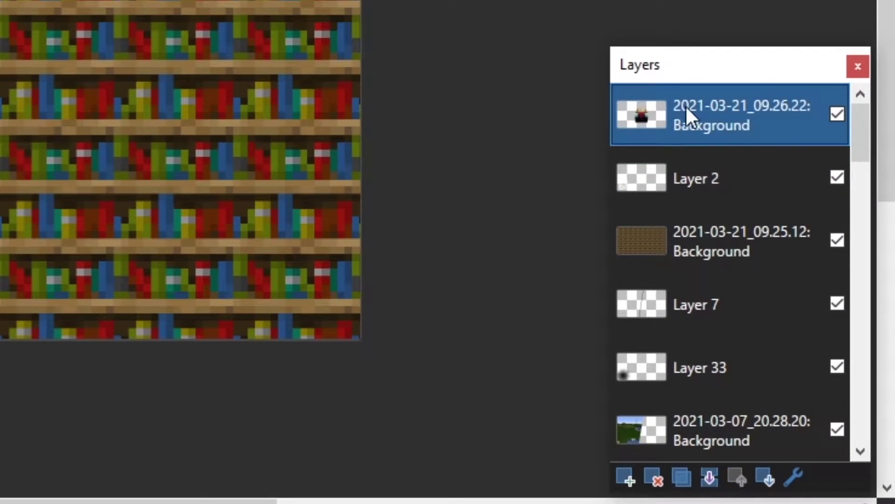
{"action": "left_click", "coordinate": [681, 477]}
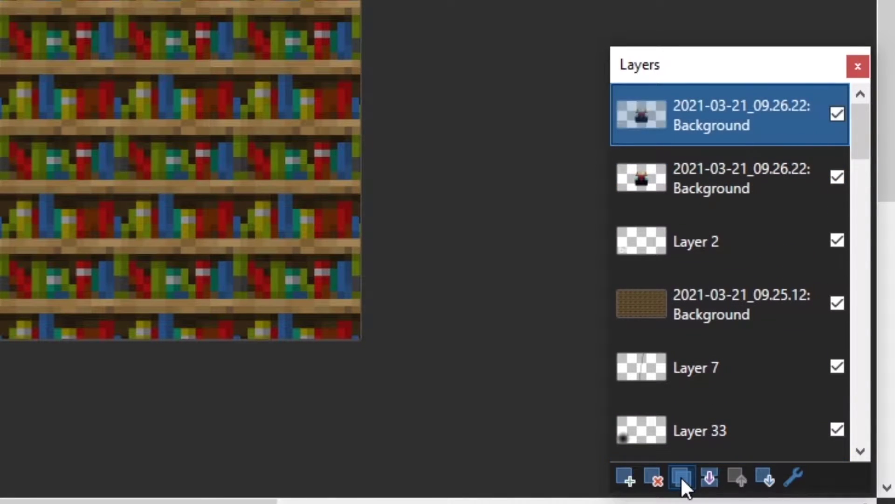
{"action": "left_click", "coordinate": [715, 179]}
{"action": "left_click", "coordinate": [731, 124]}
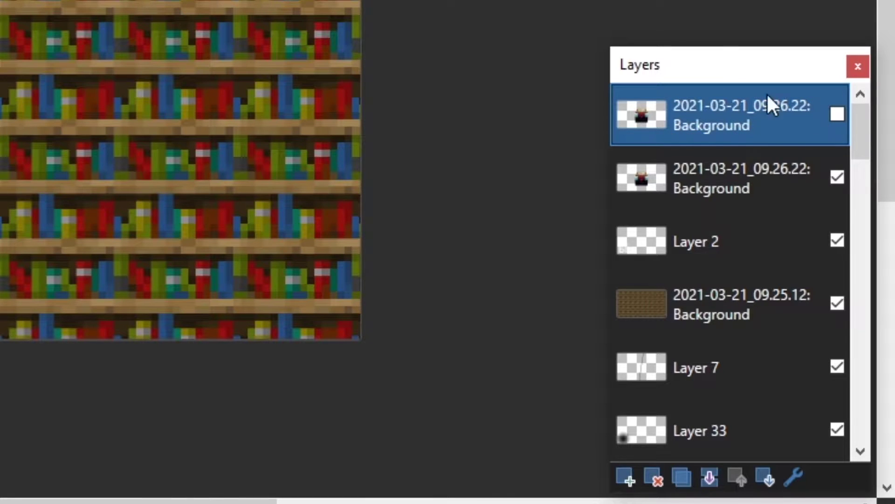
{"action": "left_click", "coordinate": [683, 177]}
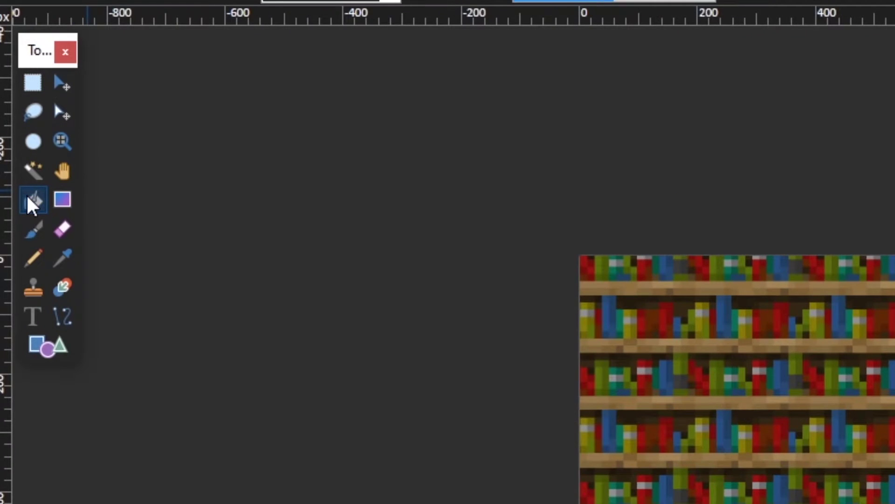
Fill the lower table copy solid black at 75% tolerance, including the leftover white strips
{"action": "left_click", "coordinate": [33, 205]}
{"action": "left_click", "coordinate": [463, 276]}
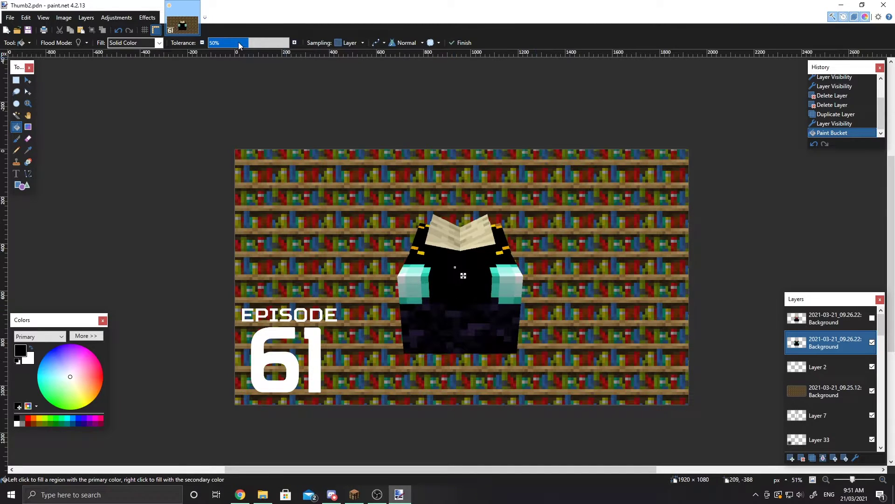
{"action": "left_click_drag", "start_coordinate": [250, 46], "coordinate": [269, 48]}
{"action": "key", "text": "Return"}
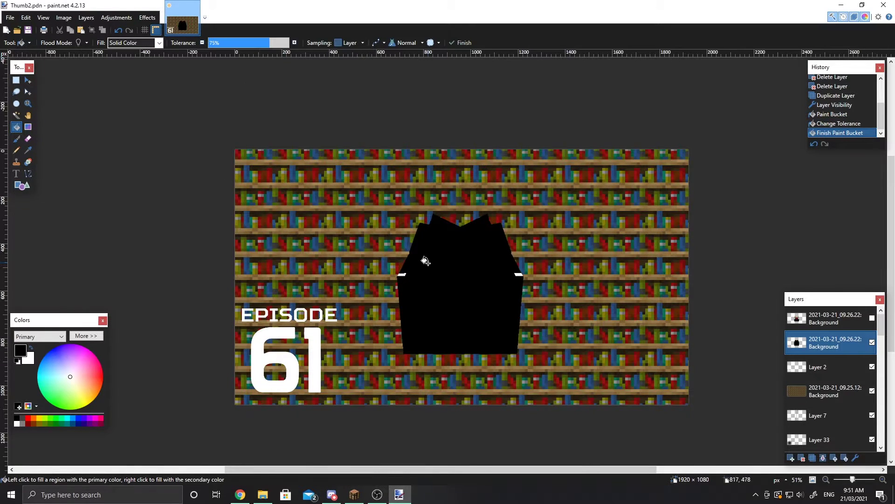
{"action": "scroll", "coordinate": [393, 275], "scroll_direction": "up", "scroll_amount": 4}
{"action": "scroll", "coordinate": [393, 275], "scroll_direction": "up", "scroll_amount": 3}
{"action": "left_click", "coordinate": [394, 269]}
{"action": "scroll", "coordinate": [128, 300], "scroll_direction": "right", "scroll_amount": 10}
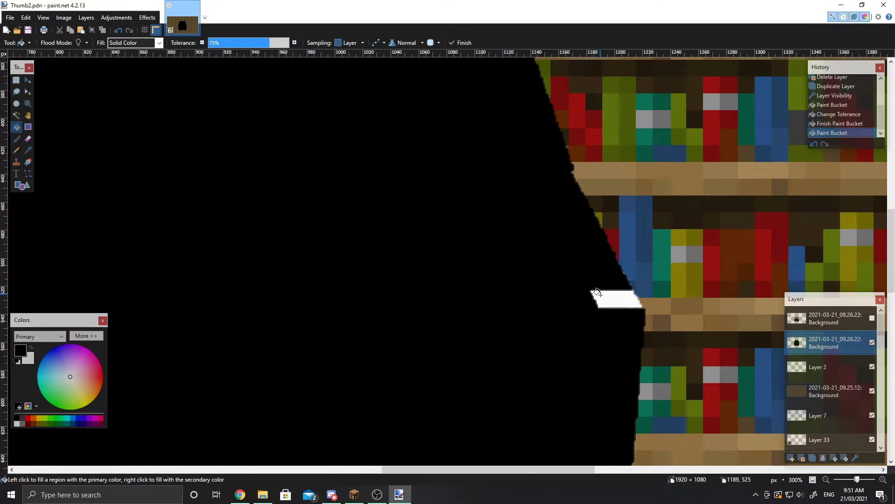
{"action": "left_click", "coordinate": [611, 303]}
Trial-erase a square from the silhouette, undo it, and fit the whole image in the window
{"action": "left_click", "coordinate": [16, 80]}
{"action": "scroll", "coordinate": [618, 290], "scroll_direction": "up", "scroll_amount": 4}
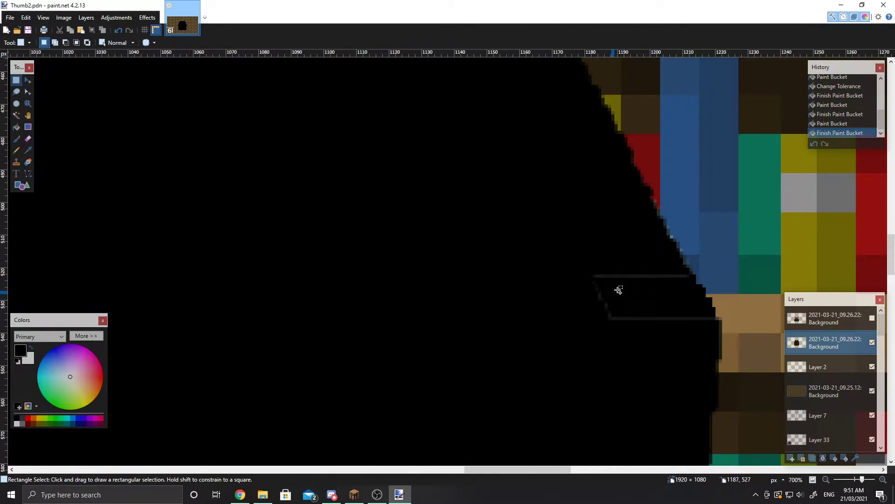
{"action": "scroll", "coordinate": [700, 320], "scroll_direction": "down", "scroll_amount": 7}
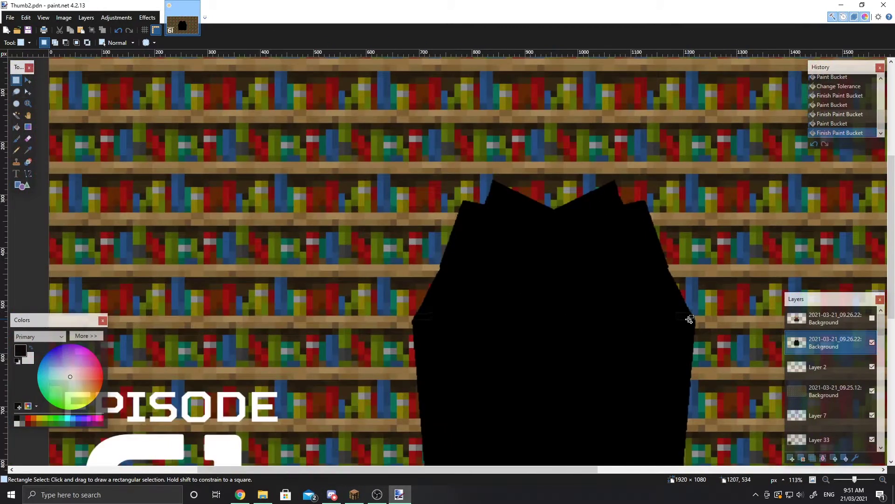
{"action": "left_click_drag", "start_coordinate": [689, 316], "coordinate": [644, 277]}
{"action": "scroll", "coordinate": [645, 277], "scroll_direction": "down", "scroll_amount": 2}
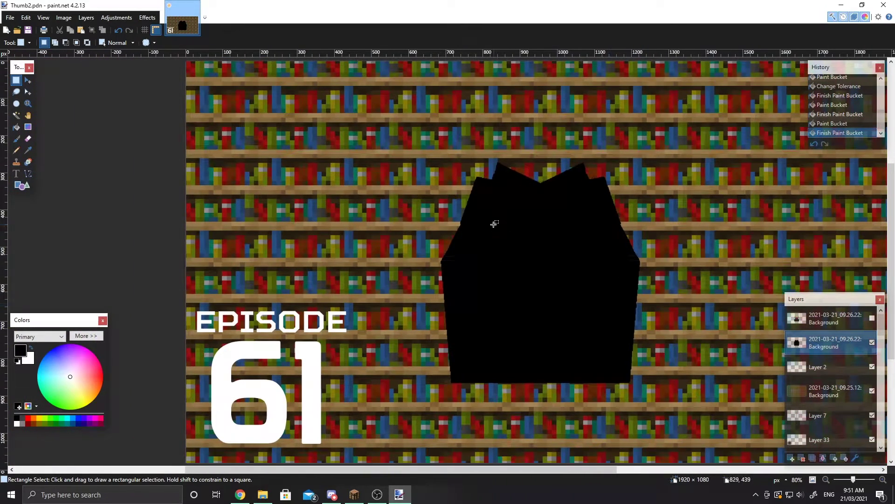
{"action": "left_click_drag", "start_coordinate": [494, 224], "coordinate": [608, 353]}
{"action": "left_click", "coordinate": [577, 314]}
{"action": "left_click_drag", "start_coordinate": [504, 229], "coordinate": [591, 327]}
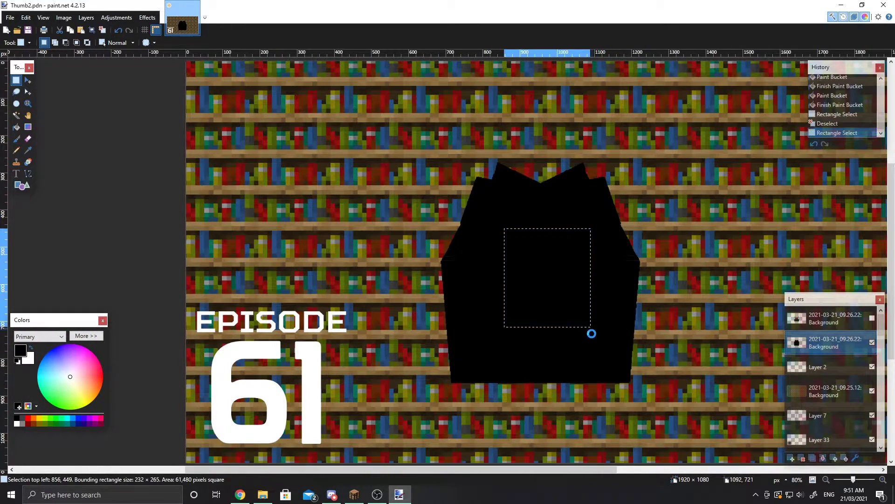
{"action": "key", "text": "Delete"}
{"action": "key", "text": "ctrl+z"}
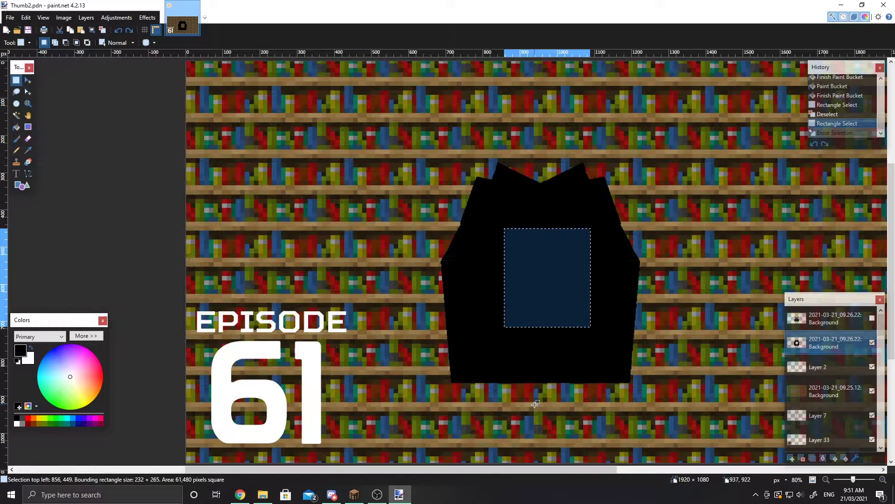
{"action": "left_click", "coordinate": [536, 404]}
{"action": "key", "text": "ctrl+b"}
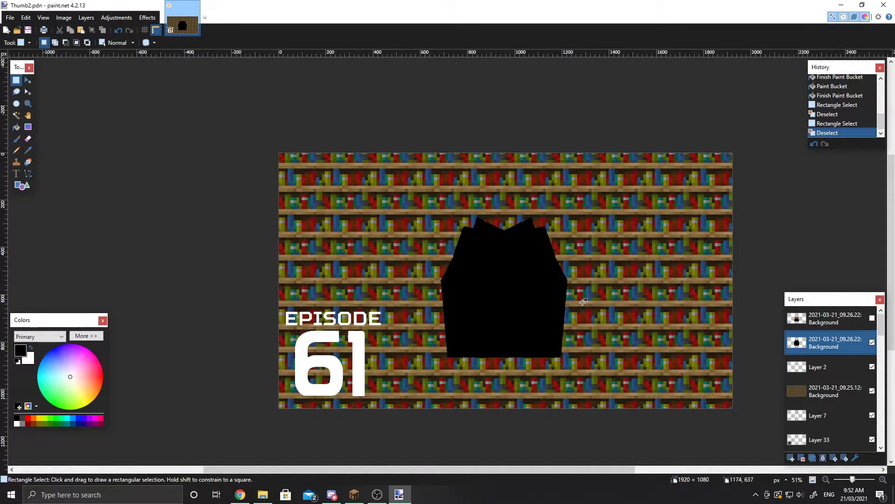
Make the original enchanting-table layer visible again above the black silhouette
{"action": "left_click", "coordinate": [872, 318]}
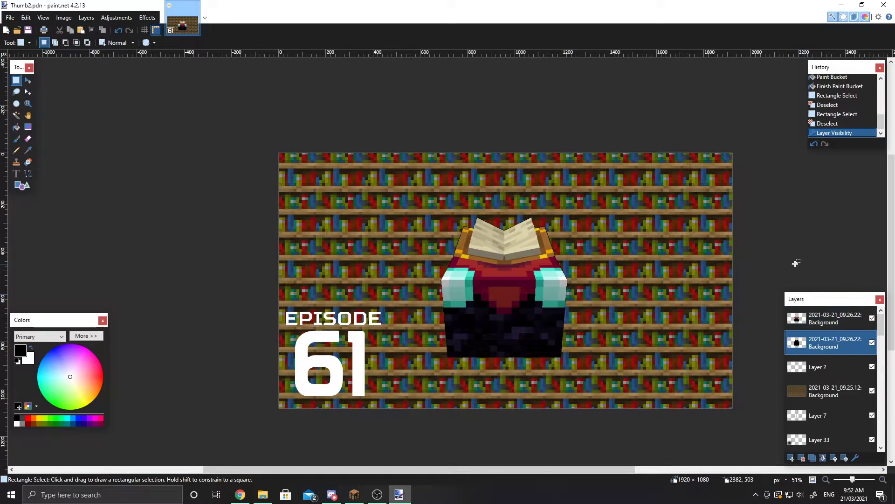
{"action": "scroll", "coordinate": [565, 302], "scroll_direction": "up", "scroll_amount": 5}
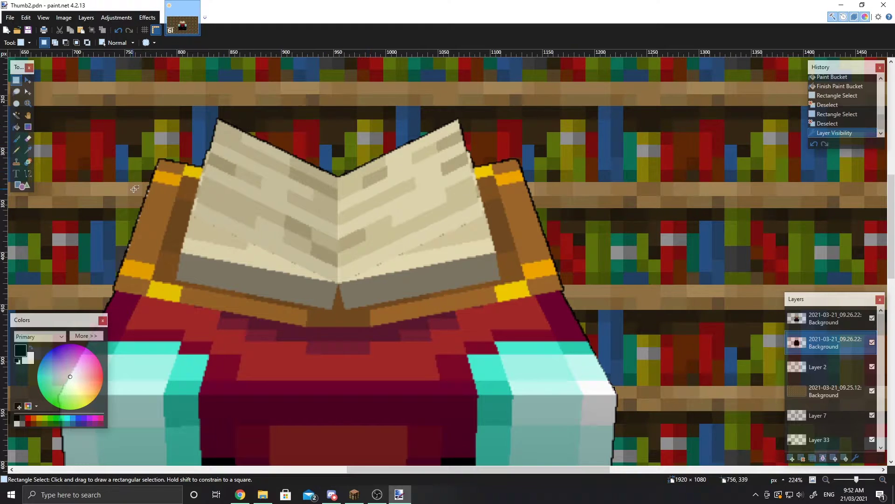
{"action": "scroll", "coordinate": [135, 189], "scroll_direction": "left", "scroll_amount": 4}
{"action": "scroll", "coordinate": [134, 189], "scroll_direction": "down", "scroll_amount": 2}
{"action": "scroll", "coordinate": [279, 279], "scroll_direction": "down", "scroll_amount": 3}
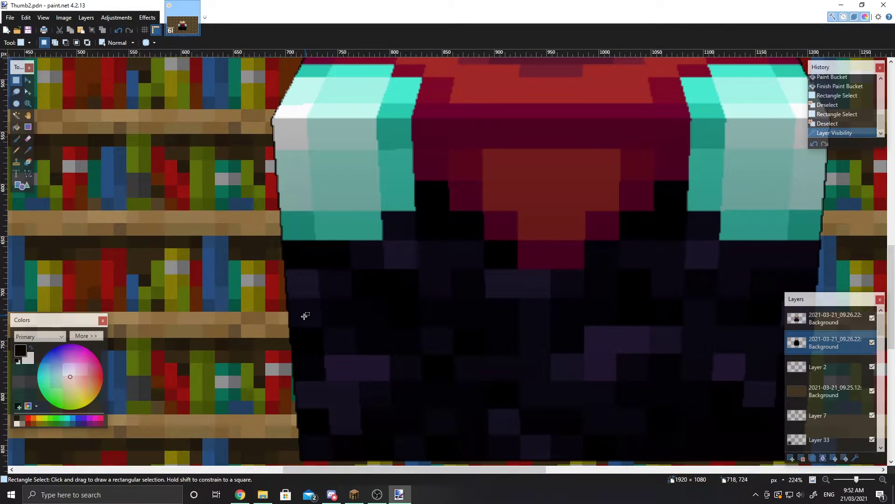
{"action": "scroll", "coordinate": [317, 297], "scroll_direction": "down", "scroll_amount": 4}
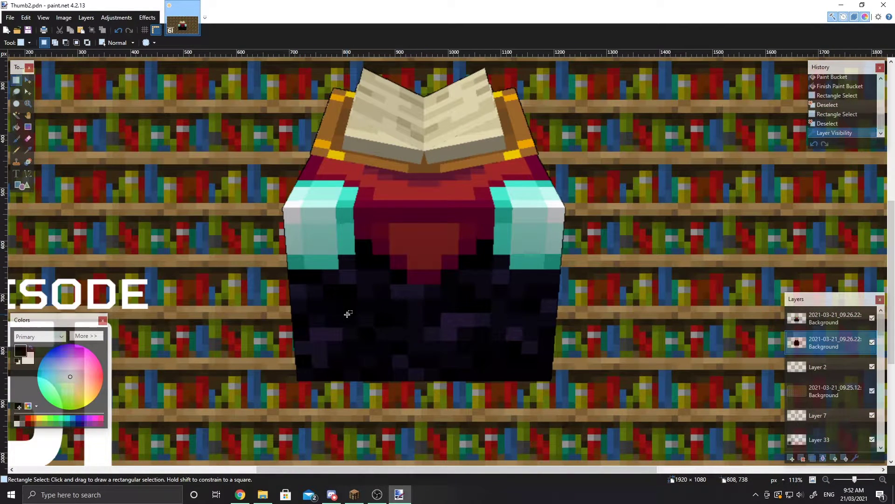
{"action": "scroll", "coordinate": [368, 342], "scroll_direction": "down", "scroll_amount": 2}
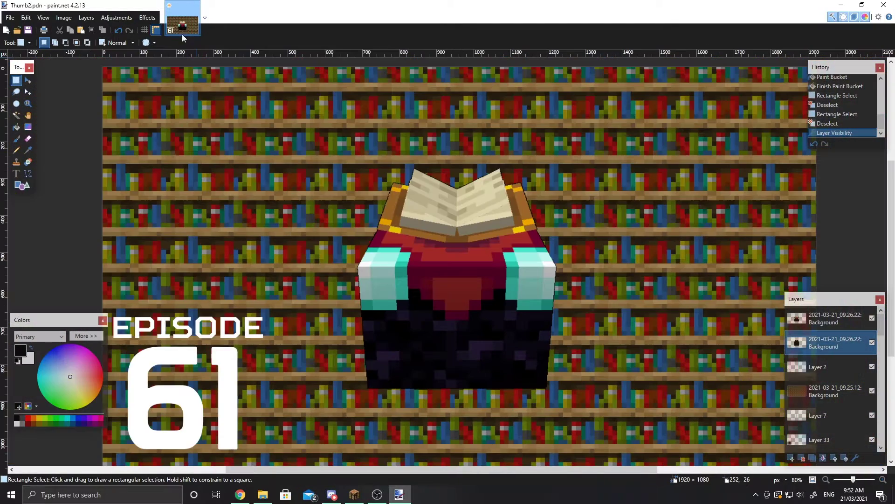
Apply a Gaussian Blur of radius 67 to the black silhouette layer
{"action": "left_click", "coordinate": [149, 17]}
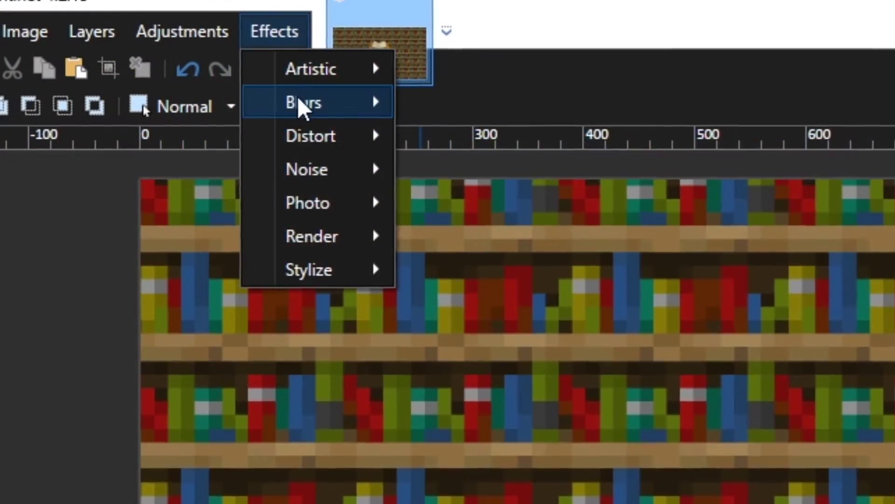
{"action": "mouse_move", "coordinate": [155, 41]}
{"action": "left_click", "coordinate": [497, 137]}
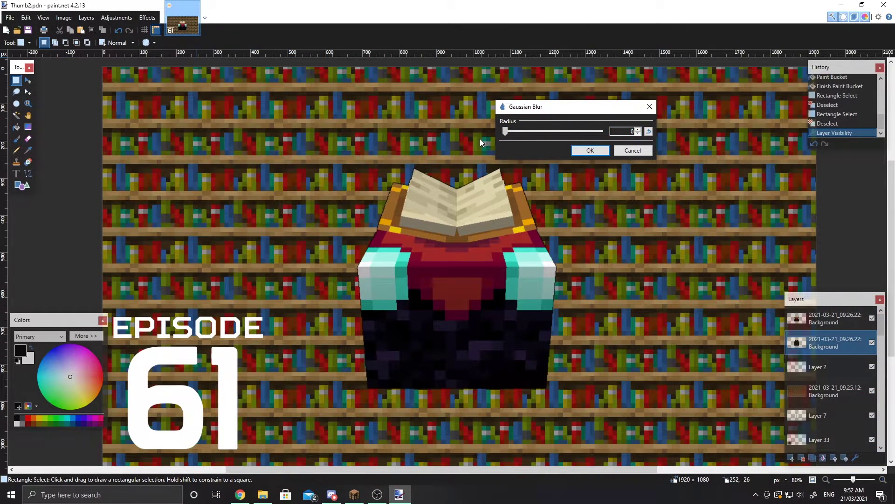
{"action": "left_click_drag", "start_coordinate": [506, 132], "coordinate": [554, 135]}
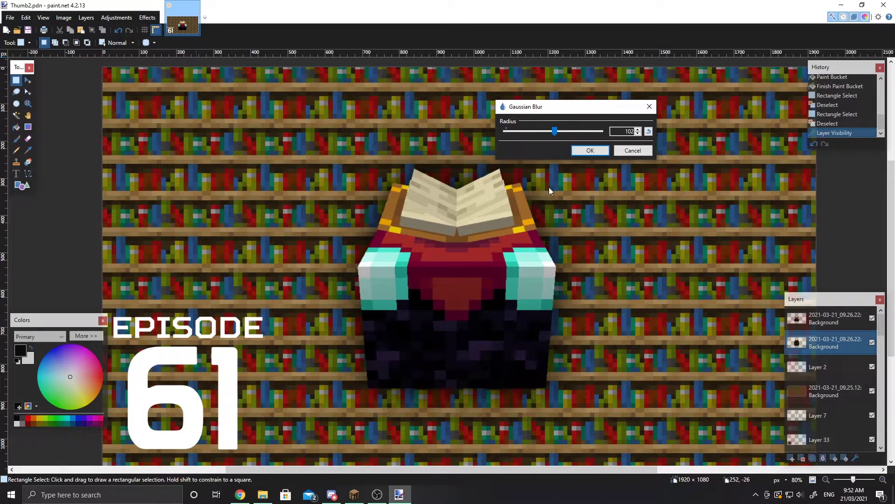
{"action": "left_click_drag", "start_coordinate": [575, 107], "coordinate": [594, 107]}
{"action": "key", "text": "End"}
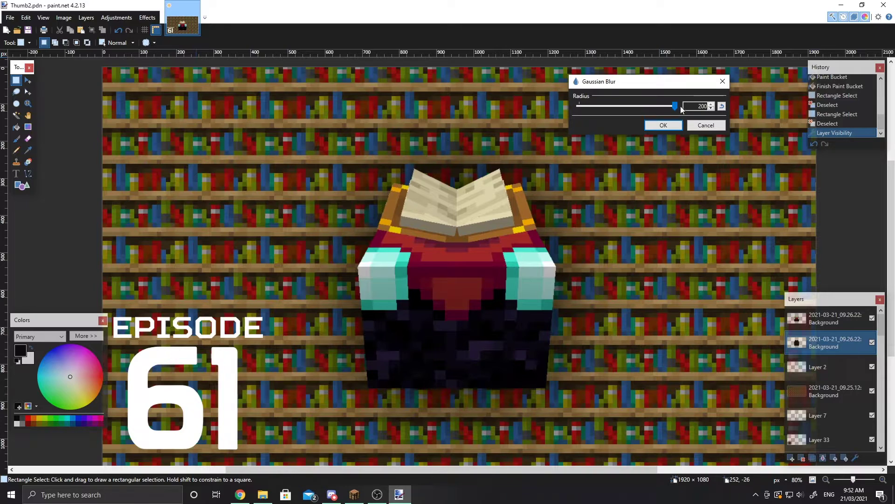
{"action": "left_click_drag", "start_coordinate": [677, 107], "coordinate": [611, 118]}
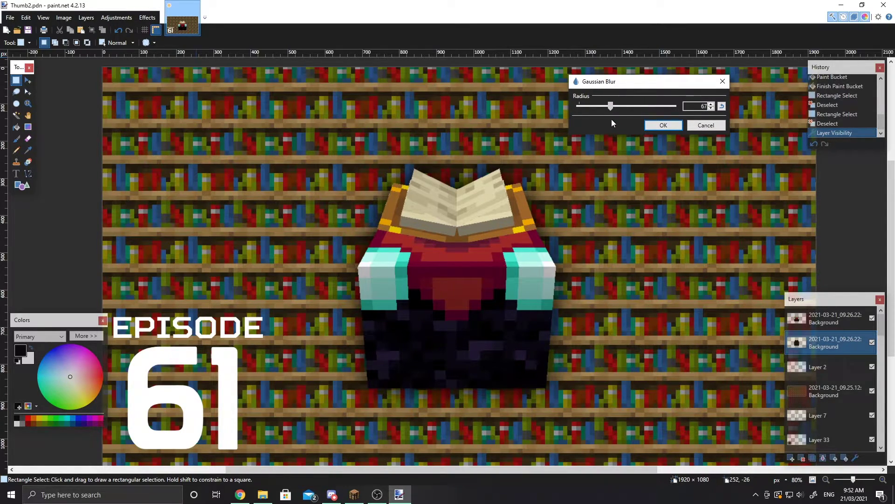
{"action": "left_click", "coordinate": [663, 125]}
{"action": "left_click", "coordinate": [872, 318]}
{"action": "key", "text": "ctrl+b"}
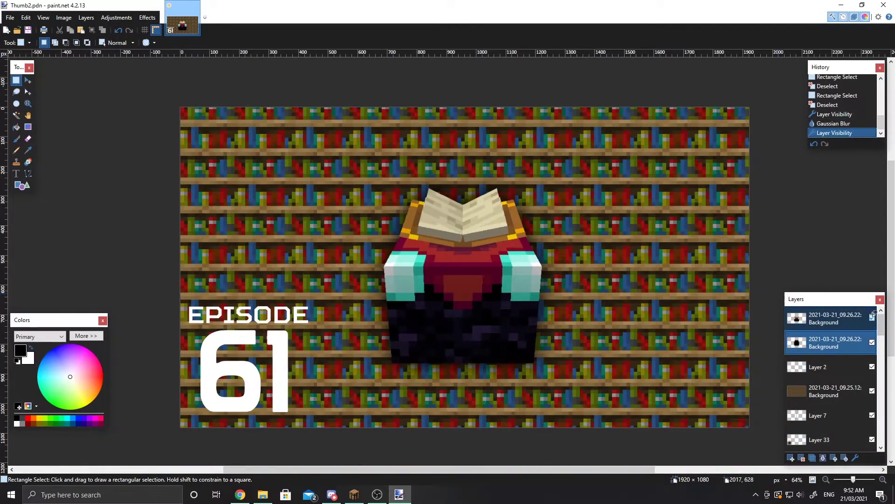
{"action": "left_click", "coordinate": [872, 318]}
{"action": "scroll", "coordinate": [374, 159], "scroll_direction": "up", "scroll_amount": 3}
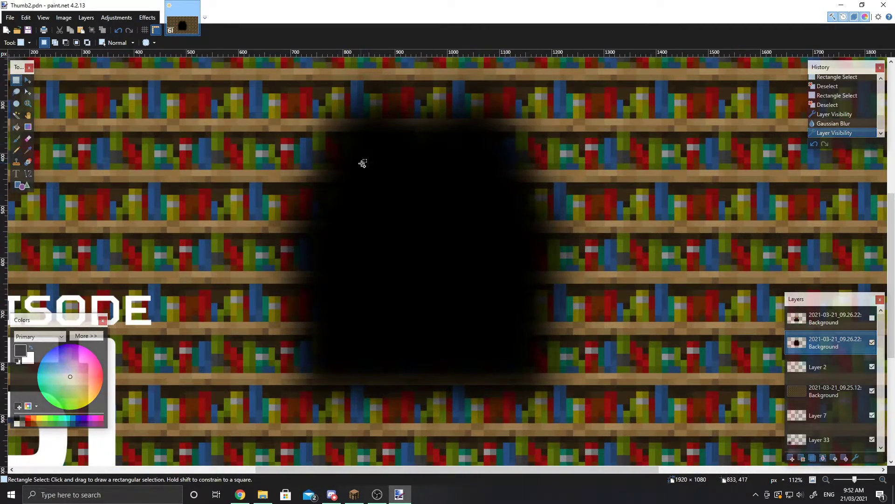
{"action": "scroll", "coordinate": [363, 163], "scroll_direction": "down", "scroll_amount": 3}
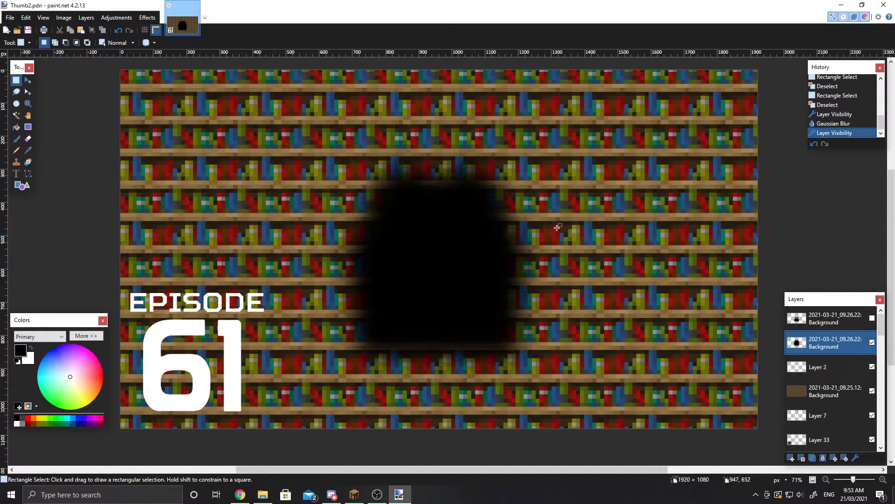
{"action": "left_click", "coordinate": [872, 317]}
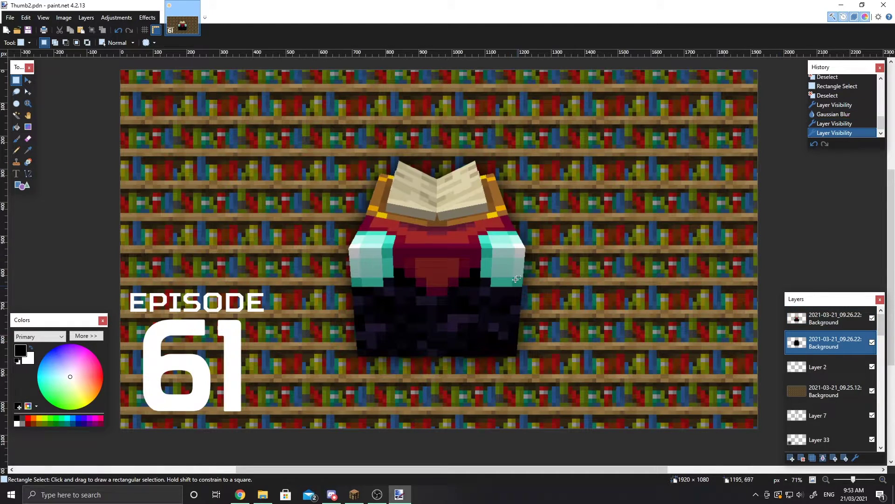
{"action": "left_click_drag", "start_coordinate": [430, 287], "coordinate": [445, 289]}
{"action": "scroll", "coordinate": [446, 286], "scroll_direction": "down", "scroll_amount": 2}
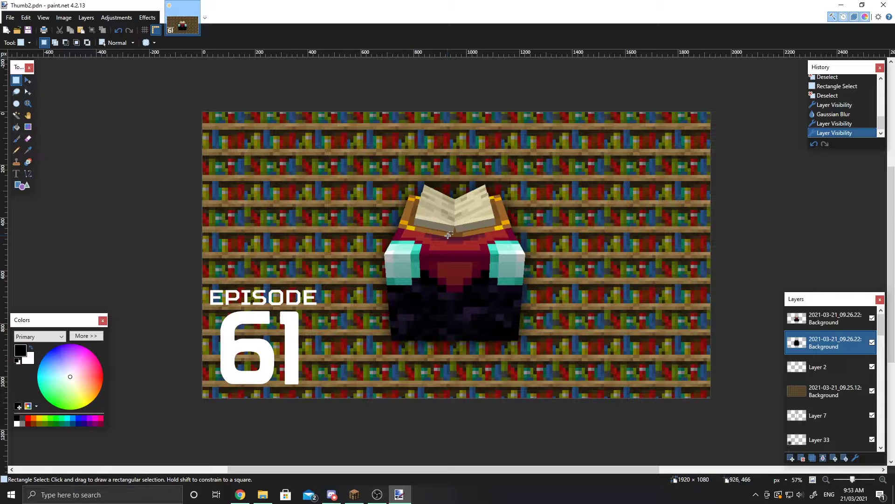
{"action": "left_click", "coordinate": [872, 343]}
{"action": "left_click", "coordinate": [873, 343]}
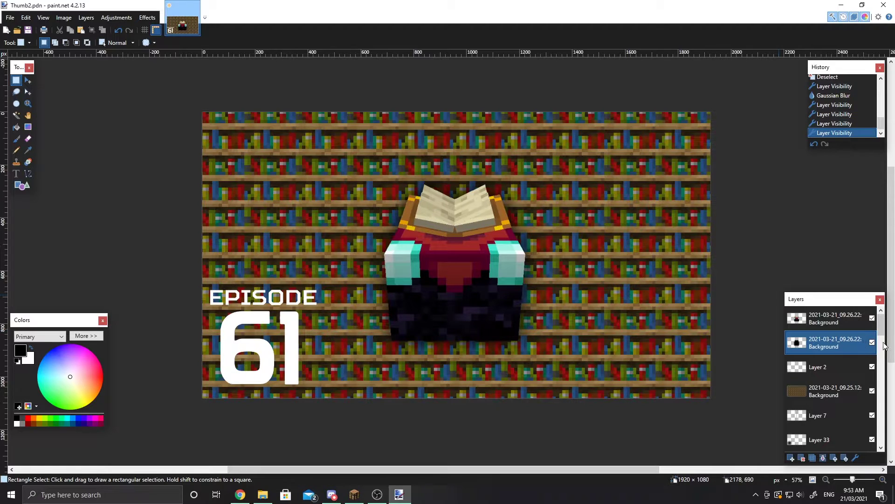
{"action": "left_click", "coordinate": [873, 344]}
{"action": "left_click", "coordinate": [873, 344]}
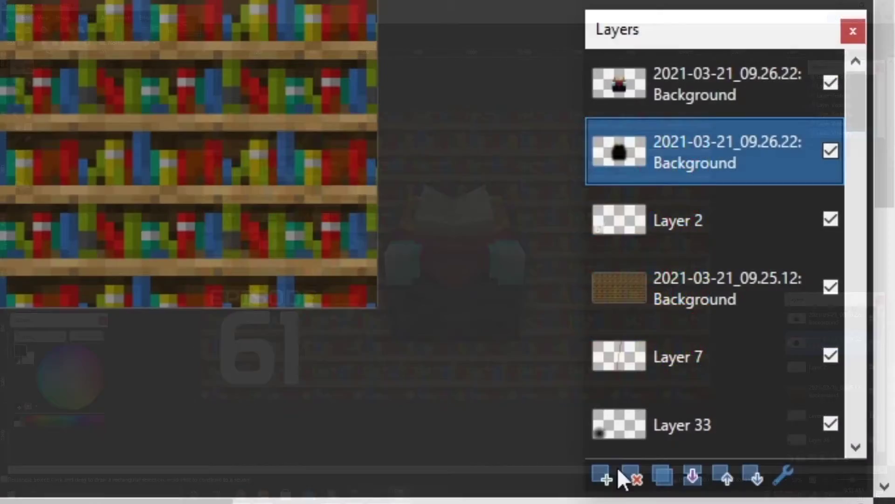
Add a new Layer 37 and move it below the shadow layer
{"action": "left_click", "coordinate": [791, 458]}
{"action": "left_click_drag", "start_coordinate": [679, 192], "coordinate": [682, 224]}
{"action": "left_click", "coordinate": [685, 160]}
{"action": "left_click", "coordinate": [666, 198]}
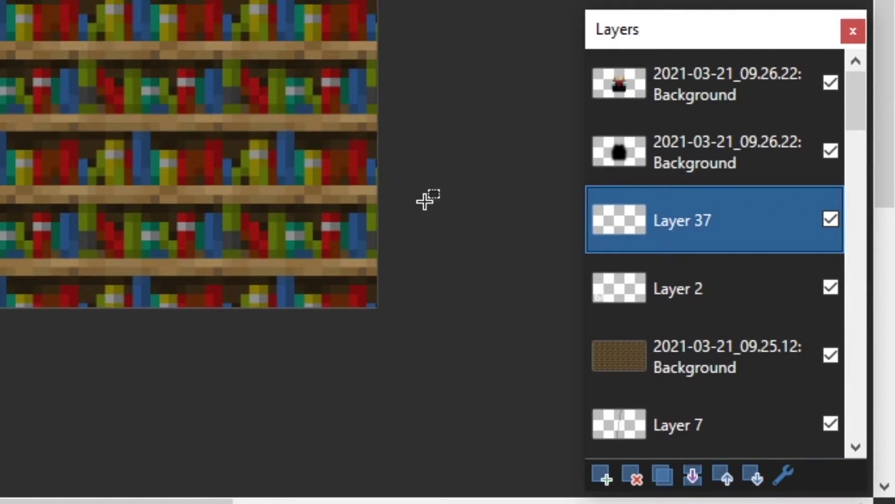
{"action": "left_click_drag", "start_coordinate": [676, 233], "coordinate": [706, 226]}
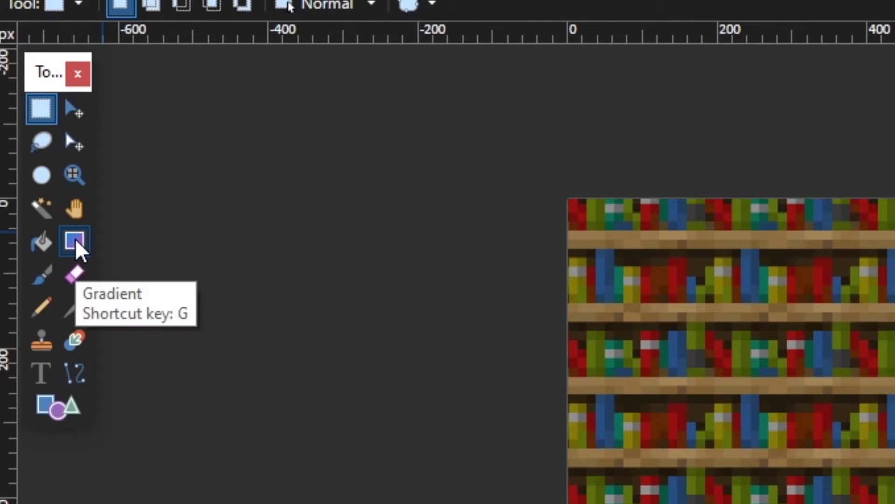
Try out black-to-white gradients of different shapes on Layer 37, undoing one
{"action": "left_click", "coordinate": [29, 128]}
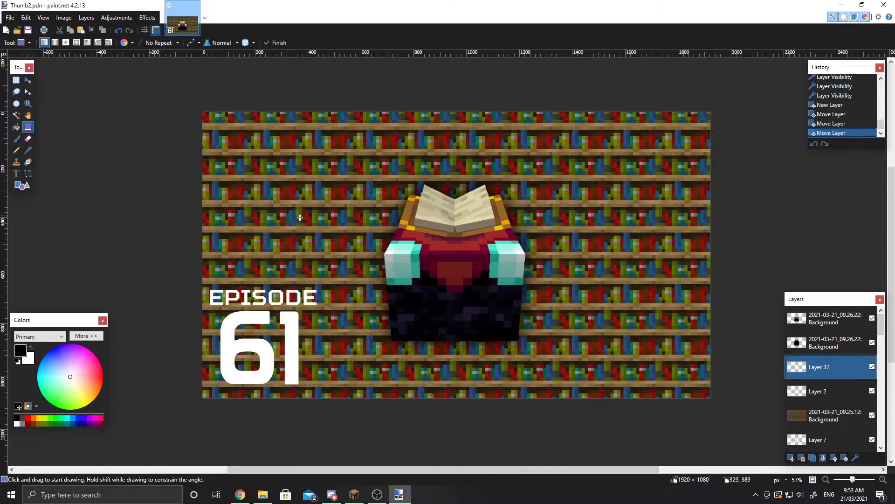
{"action": "mouse_move", "coordinate": [300, 217]}
{"action": "left_mouse_down"}
{"action": "mouse_move", "coordinate": [698, 242]}
{"action": "mouse_move", "coordinate": [603, 146]}
{"action": "mouse_move", "coordinate": [564, 271]}
{"action": "left_mouse_up"}
{"action": "left_click_drag", "start_coordinate": [296, 220], "coordinate": [518, 230]}
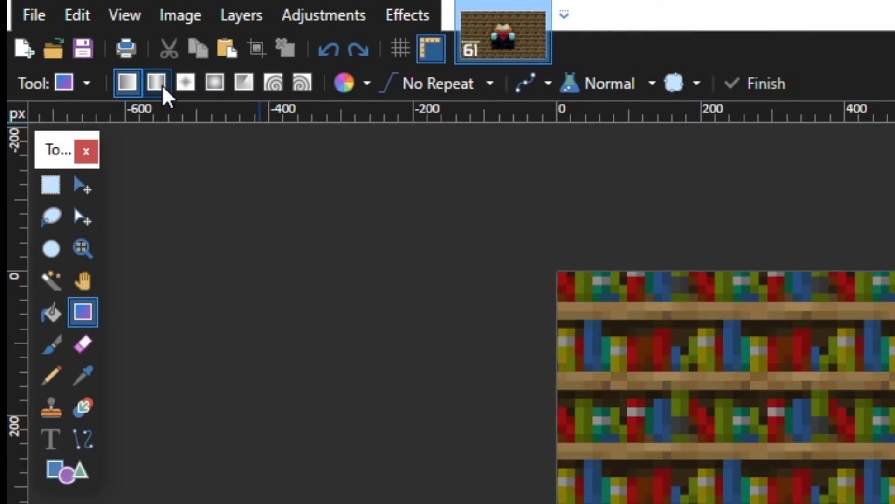
{"action": "left_click", "coordinate": [243, 82]}
{"action": "left_click_drag", "start_coordinate": [610, 146], "coordinate": [540, 230]}
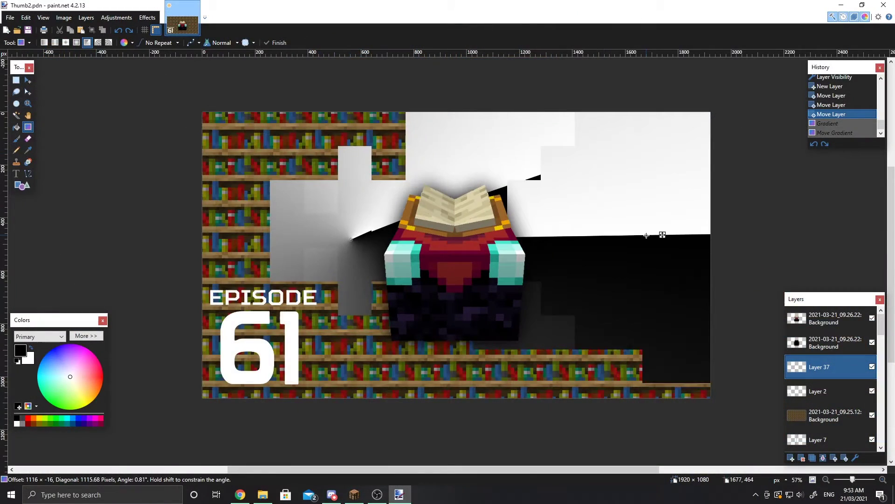
{"action": "key", "text": "ctrl+z"}
{"action": "key", "text": "ctrl+z"}
{"action": "left_click", "coordinate": [98, 42]}
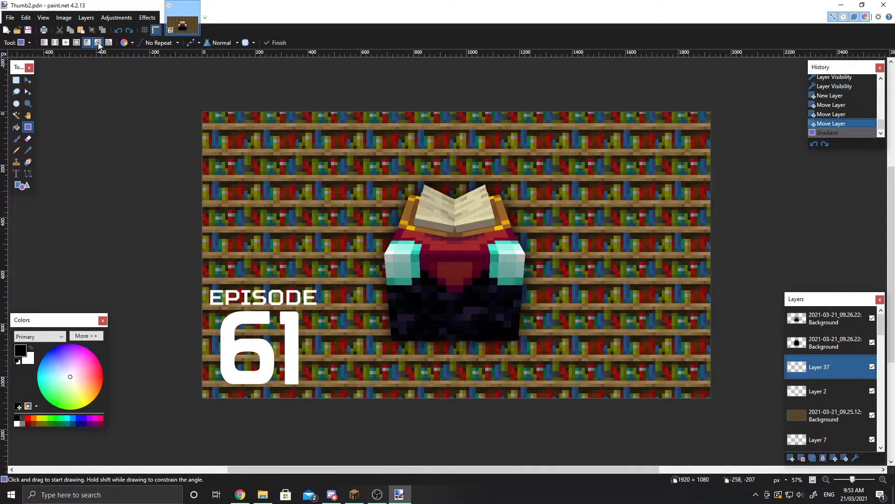
{"action": "left_click_drag", "start_coordinate": [284, 237], "coordinate": [344, 362]}
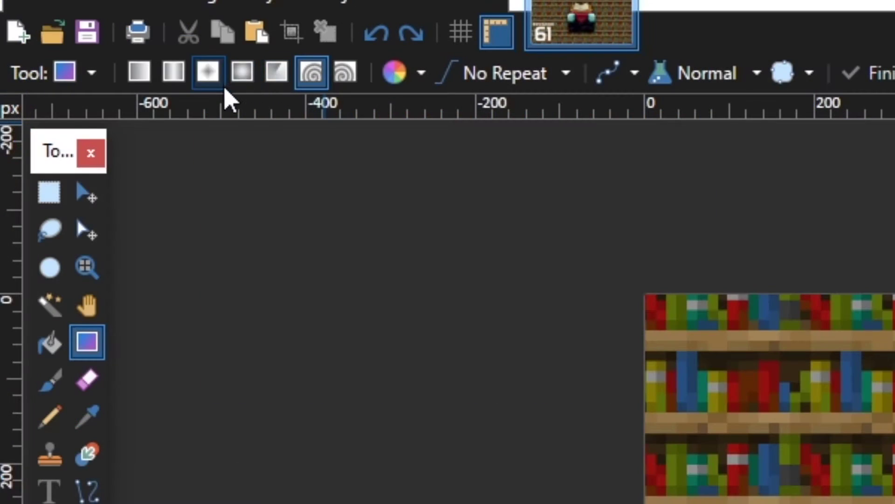
Test radial gradients around the enchanting table, then undo them
{"action": "left_click", "coordinate": [242, 75]}
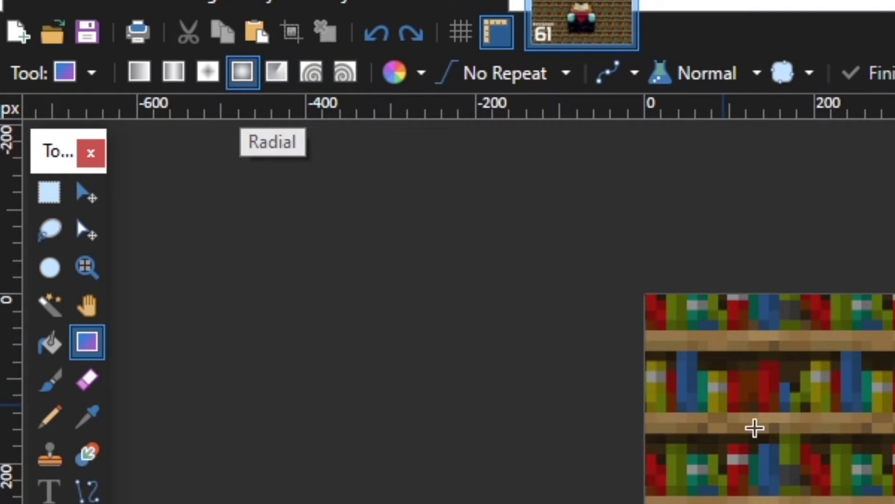
{"action": "mouse_move", "coordinate": [257, 195]}
{"action": "left_mouse_down"}
{"action": "mouse_move", "coordinate": [485, 112]}
{"action": "mouse_move", "coordinate": [296, 225]}
{"action": "mouse_move", "coordinate": [320, 229]}
{"action": "left_mouse_up"}
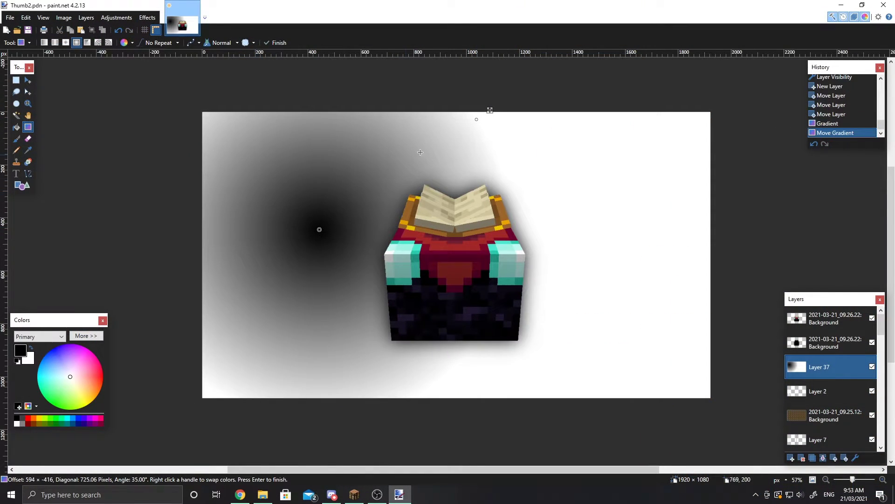
{"action": "left_click_drag", "start_coordinate": [475, 122], "coordinate": [376, 176]}
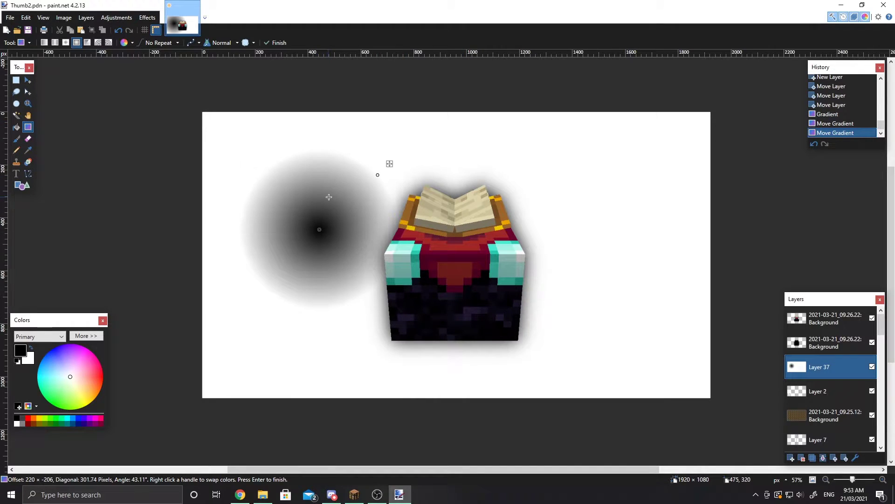
{"action": "key", "text": "ctrl+z"}
{"action": "key", "text": "ctrl+z"}
{"action": "key", "text": "ctrl+z"}
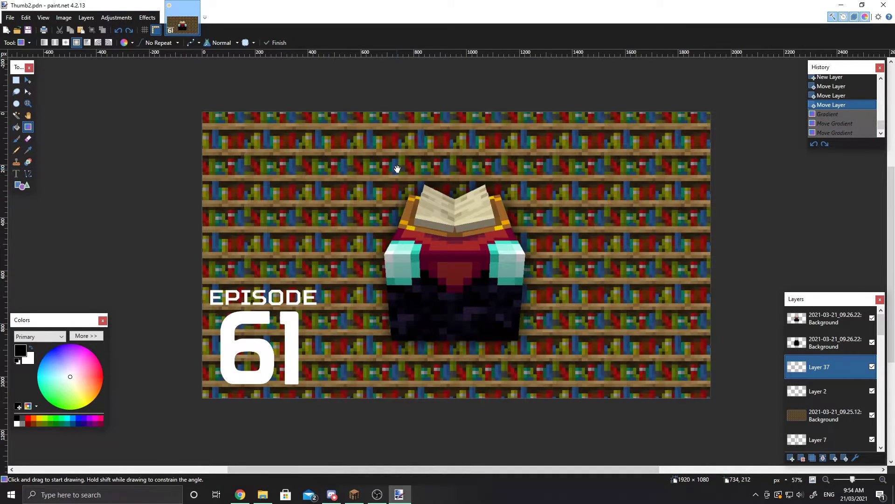
{"action": "left_click_drag", "start_coordinate": [452, 254], "coordinate": [619, 153]}
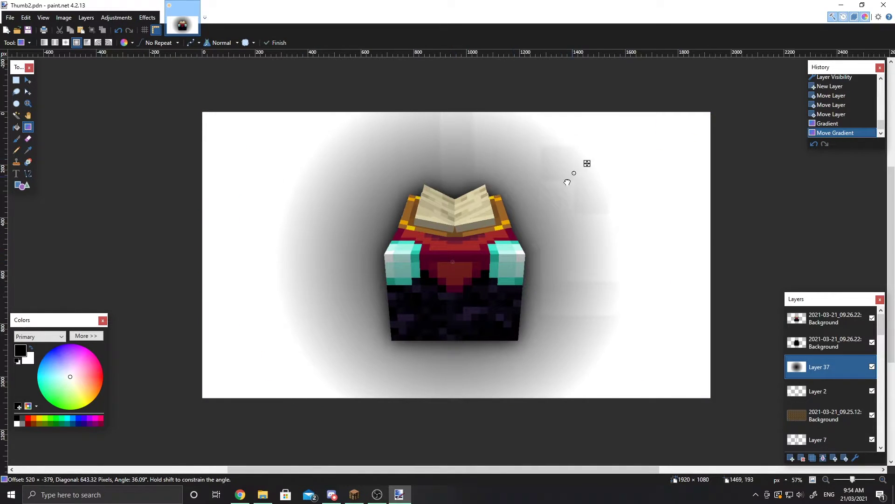
{"action": "left_click_drag", "start_coordinate": [567, 182], "coordinate": [541, 198]}
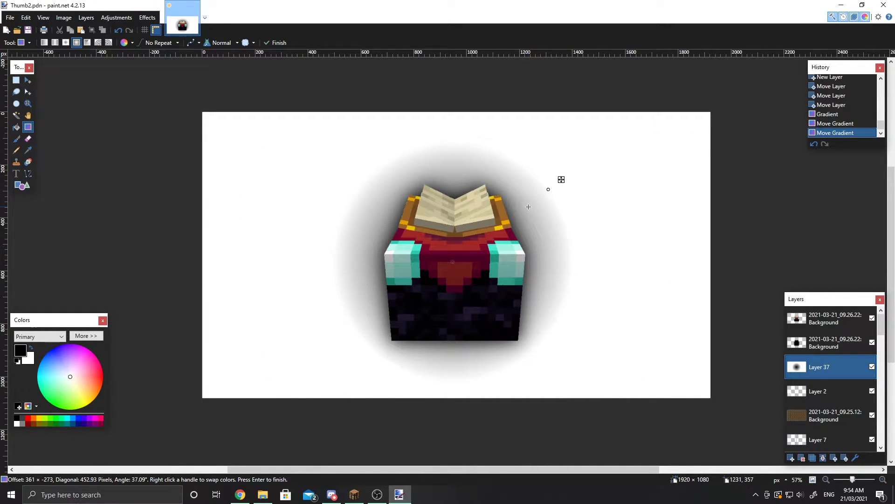
{"action": "key", "text": "ctrl+z"}
{"action": "key", "text": "ctrl+z"}
{"action": "key", "text": "ctrl+z"}
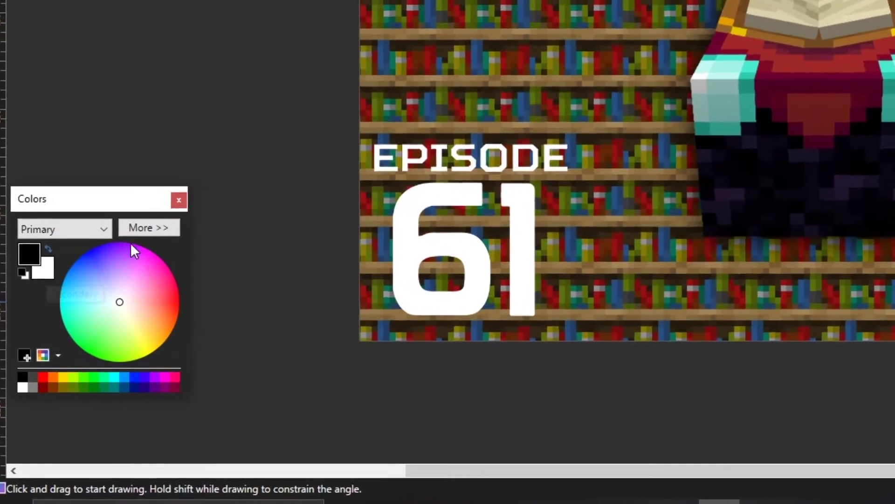
Set the secondary colour's alpha to 0 and drag a black-to-transparent radial gradient on Layer 37
{"action": "left_click", "coordinate": [85, 336]}
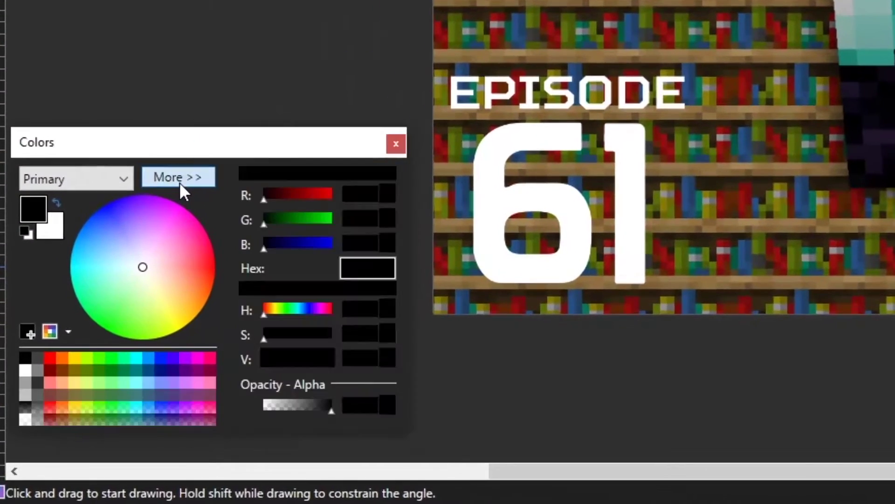
{"action": "left_click", "coordinate": [55, 228]}
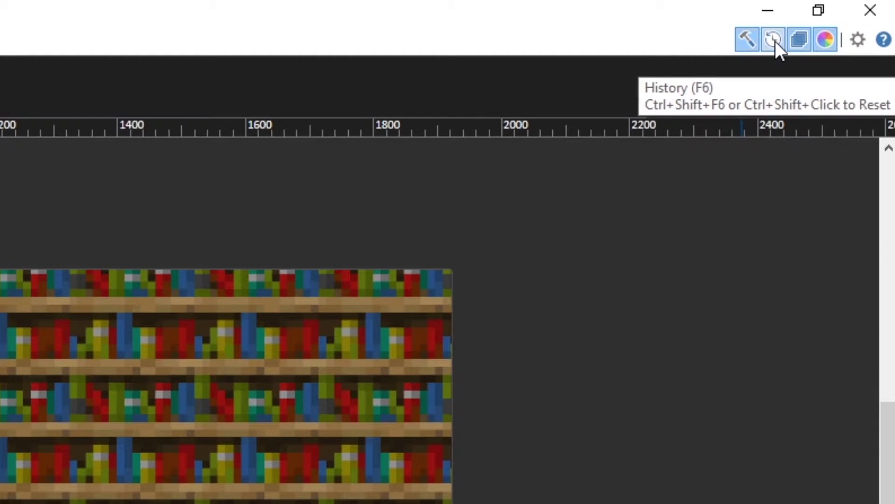
{"action": "left_click", "coordinate": [775, 41]}
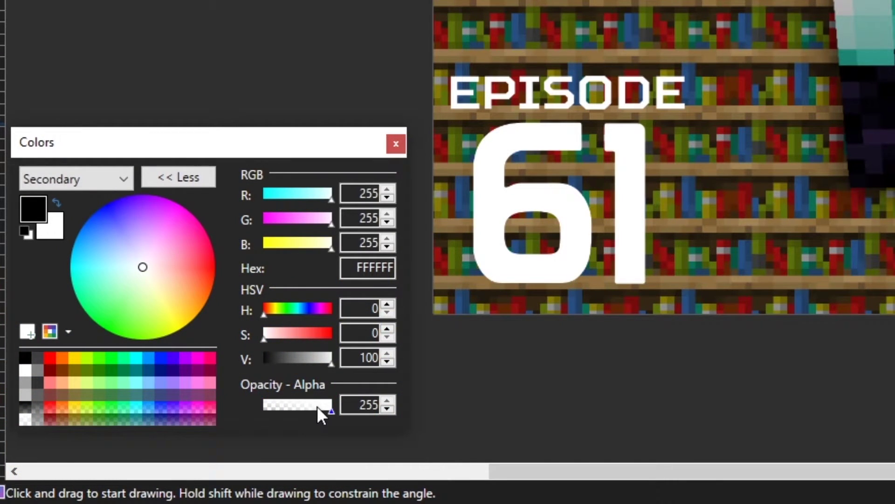
{"action": "left_click_drag", "start_coordinate": [318, 407], "coordinate": [251, 410]}
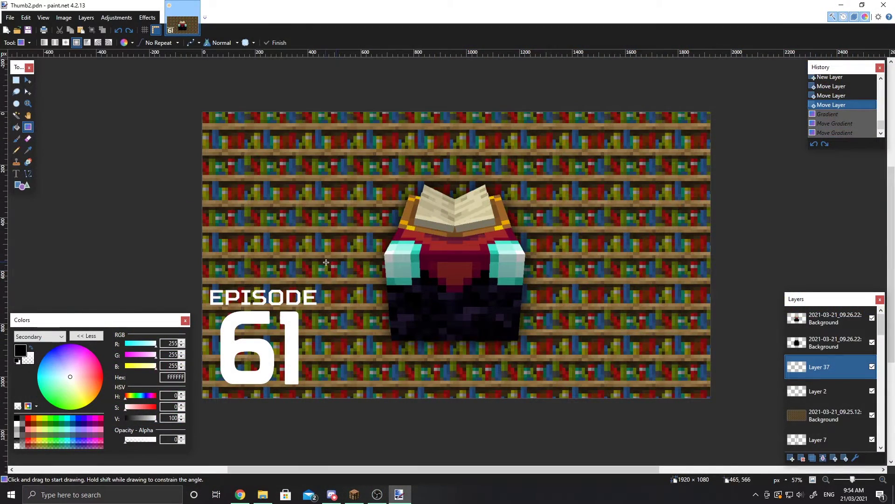
{"action": "left_click_drag", "start_coordinate": [326, 263], "coordinate": [523, 185]}
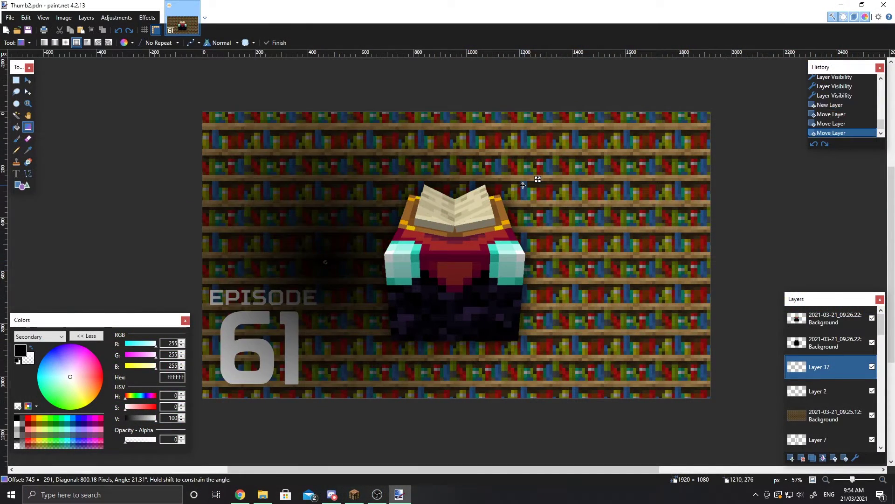
Undo the misplaced gradient and redraw the radial shadow outward from the table's centre with a shorter radius
{"action": "left_click_drag", "start_coordinate": [326, 262], "coordinate": [307, 241]}
{"action": "left_click_drag", "start_coordinate": [529, 186], "coordinate": [442, 194]}
{"action": "key", "text": "ctrl+z"}
{"action": "key", "text": "ctrl+z"}
{"action": "key", "text": "ctrl+z"}
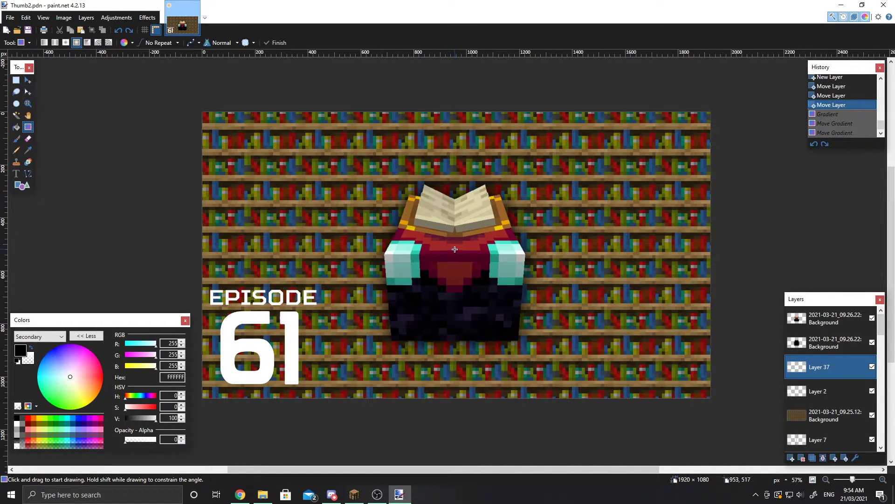
{"action": "left_click_drag", "start_coordinate": [455, 250], "coordinate": [577, 202]}
{"action": "mouse_move", "coordinate": [456, 252]}
{"action": "left_mouse_down"}
{"action": "mouse_move", "coordinate": [455, 265]}
{"action": "mouse_move", "coordinate": [527, 214]}
{"action": "mouse_move", "coordinate": [570, 207]}
{"action": "mouse_move", "coordinate": [566, 214]}
{"action": "left_mouse_up"}
Commit the radial shadow gradient and zoom out to see the whole thumbnail
{"action": "key", "text": "s"}
{"action": "key", "text": "ctrl+minus"}
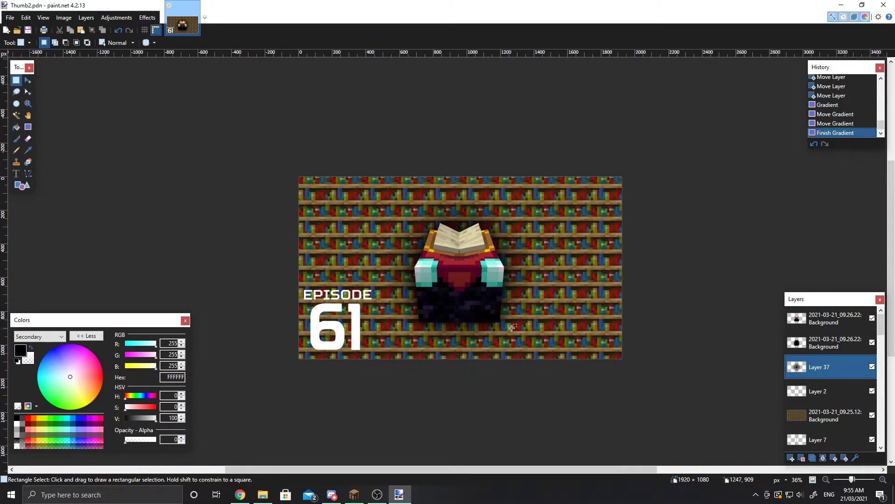
{"action": "scroll", "coordinate": [529, 264], "scroll_direction": "up", "scroll_amount": 3}
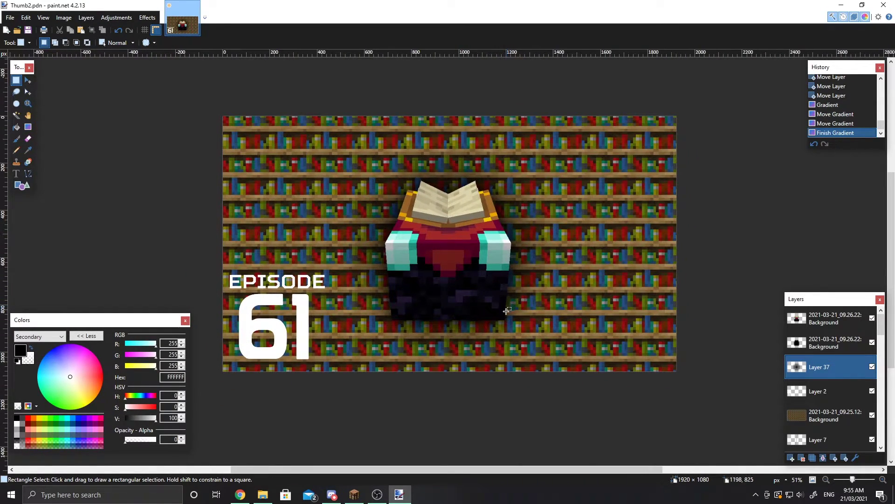
Lower Layer 37's opacity in Layer Properties so the vignette is fainter
{"action": "left_click", "coordinate": [857, 457]}
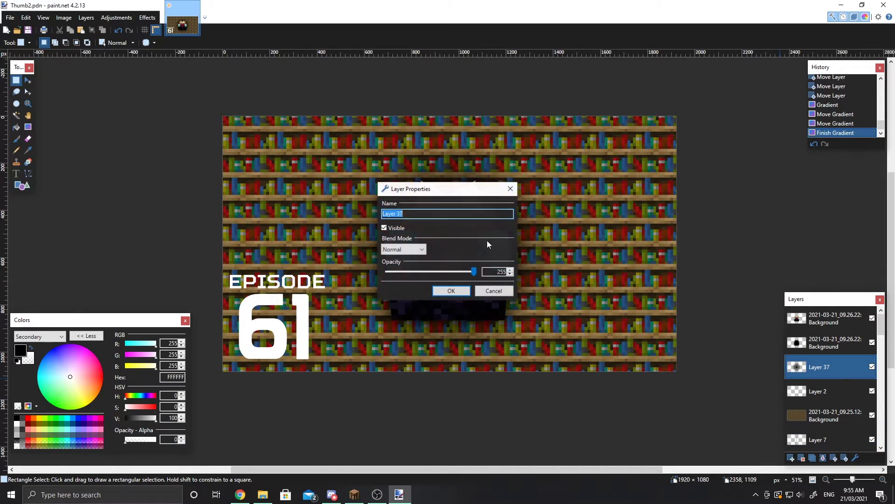
{"action": "left_click_drag", "start_coordinate": [410, 188], "coordinate": [644, 163]}
{"action": "left_click_drag", "start_coordinate": [706, 246], "coordinate": [657, 250]}
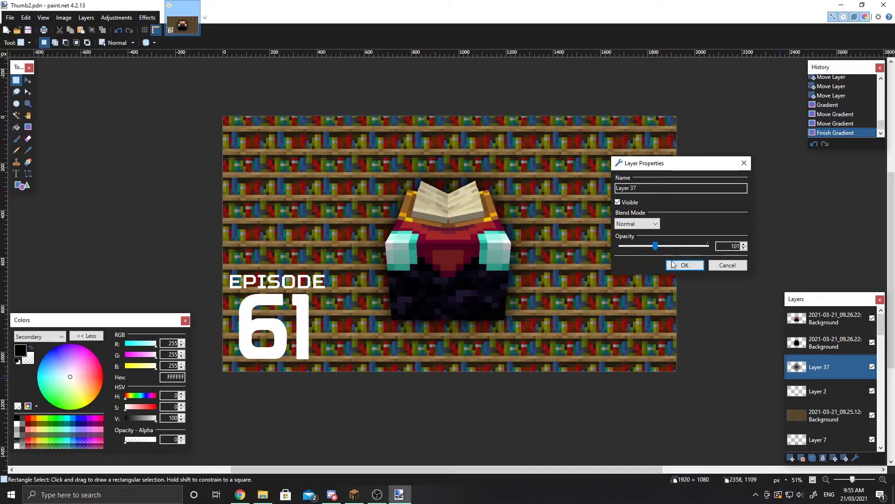
{"action": "left_click", "coordinate": [685, 265]}
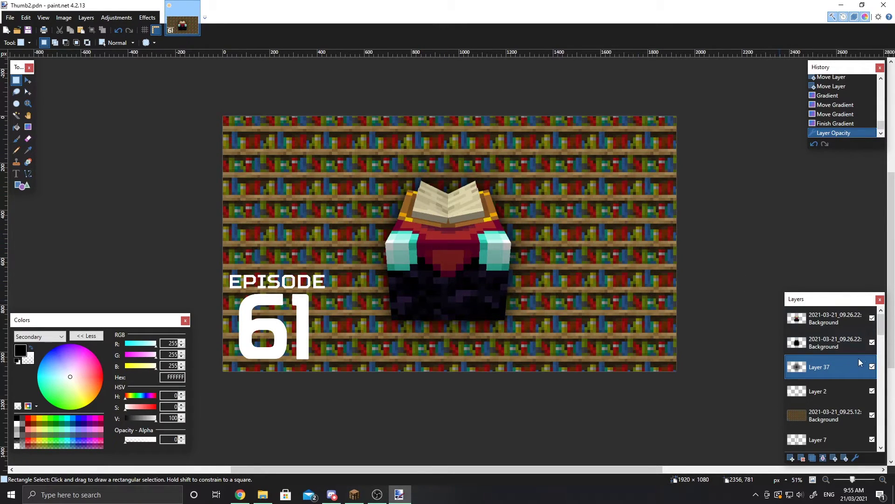
Compare the shadow layers, then set the second background copy's opacity to 135
{"action": "left_click", "coordinate": [872, 342]}
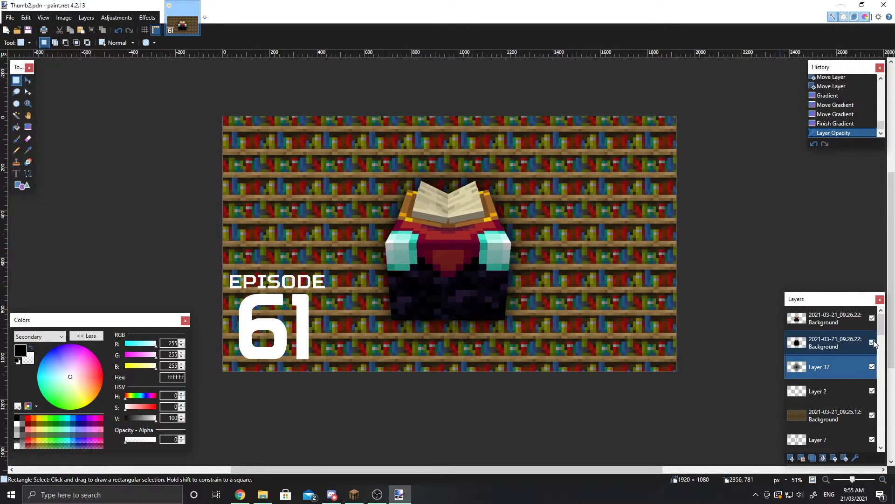
{"action": "left_click", "coordinate": [873, 366]}
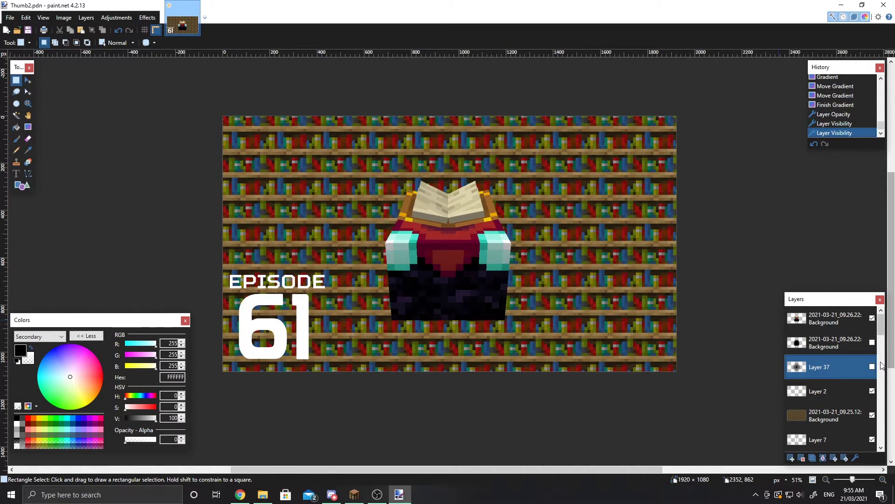
{"action": "left_click", "coordinate": [872, 367]}
{"action": "left_click", "coordinate": [872, 343]}
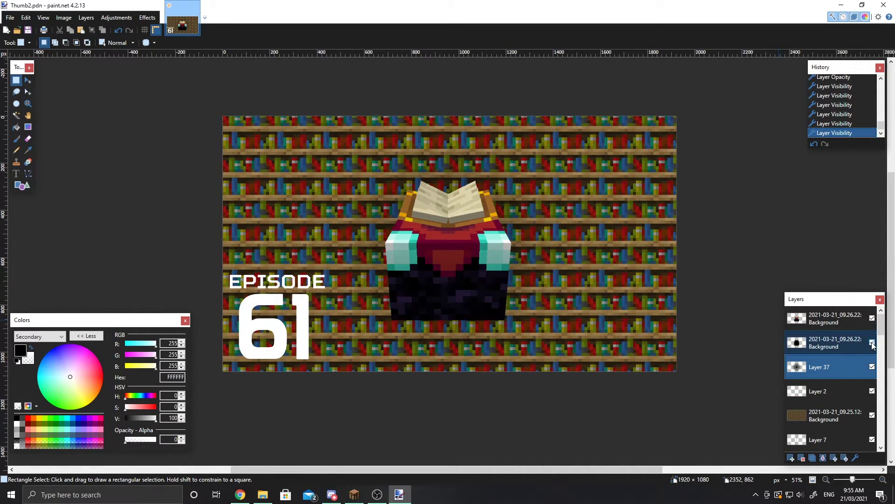
{"action": "left_click", "coordinate": [855, 459]}
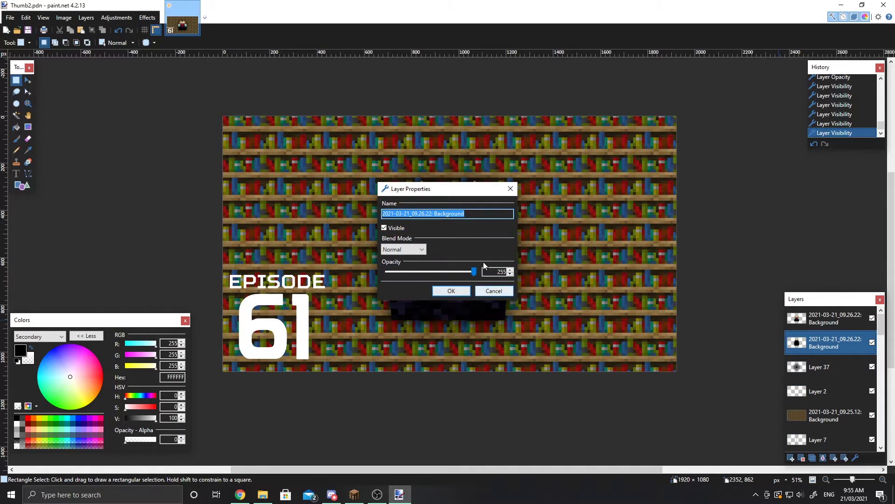
{"action": "left_click_drag", "start_coordinate": [481, 188], "coordinate": [673, 114]}
{"action": "left_click_drag", "start_coordinate": [664, 193], "coordinate": [624, 194]}
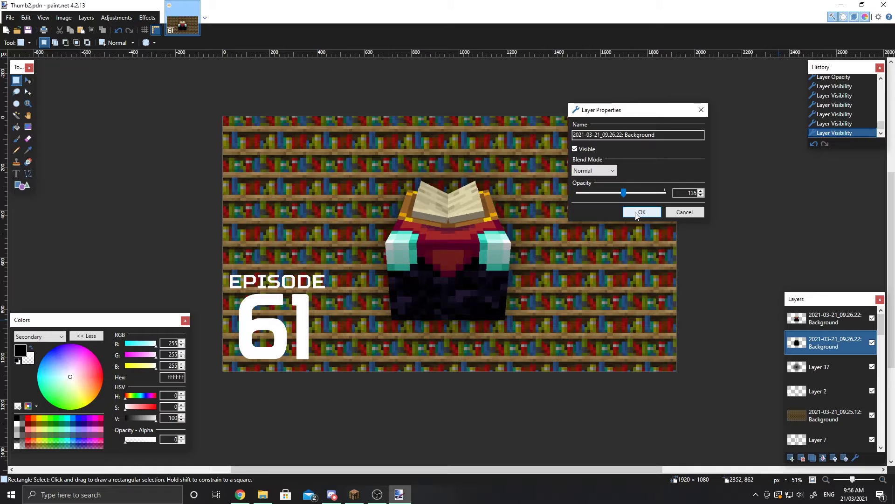
{"action": "left_click", "coordinate": [639, 212]}
Set Layer 37's opacity to 101
{"action": "left_click", "coordinate": [811, 368]}
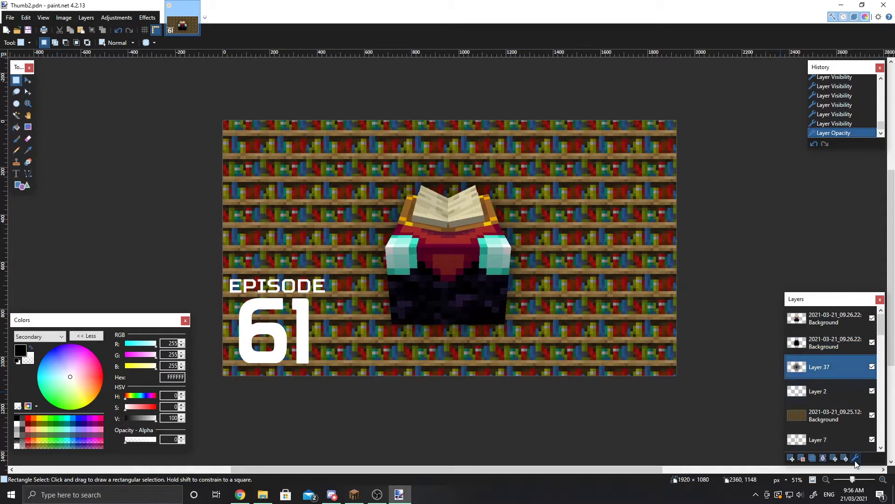
{"action": "left_click", "coordinate": [855, 458]}
{"action": "left_click_drag", "start_coordinate": [447, 185], "coordinate": [644, 137]}
{"action": "mouse_move", "coordinate": [628, 221]}
{"action": "left_mouse_down"}
{"action": "mouse_move", "coordinate": [617, 222]}
{"action": "mouse_move", "coordinate": [637, 220]}
{"action": "left_mouse_up"}
{"action": "left_click", "coordinate": [646, 239]}
Toggle both shadow layers off and on to compare, leaving them visible
{"action": "scroll", "coordinate": [476, 219], "scroll_direction": "down", "scroll_amount": 2}
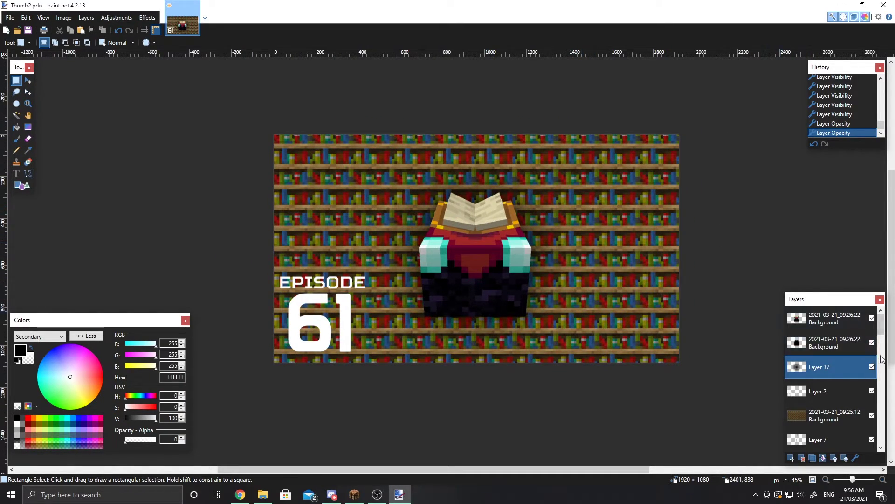
{"action": "left_click", "coordinate": [872, 342]}
{"action": "left_click", "coordinate": [872, 366]}
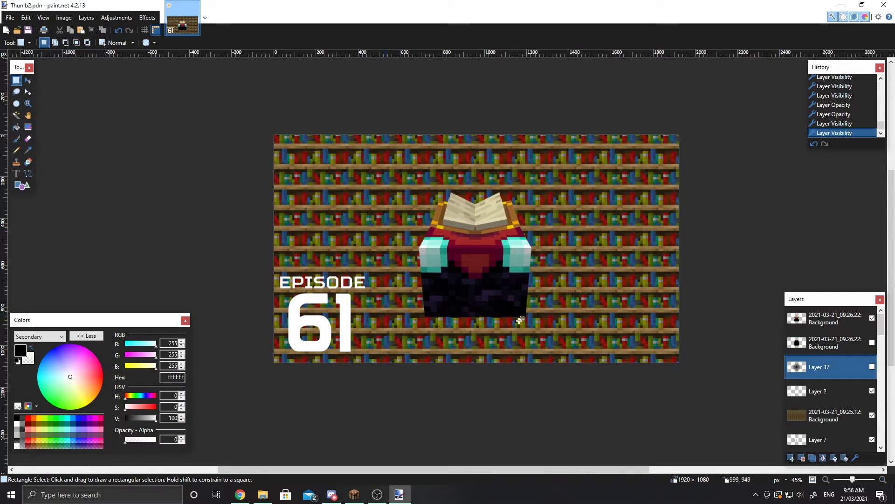
{"action": "left_click", "coordinate": [873, 343]}
{"action": "left_click", "coordinate": [872, 343]}
{"action": "left_click", "coordinate": [872, 342]}
{"action": "left_click", "coordinate": [872, 367]}
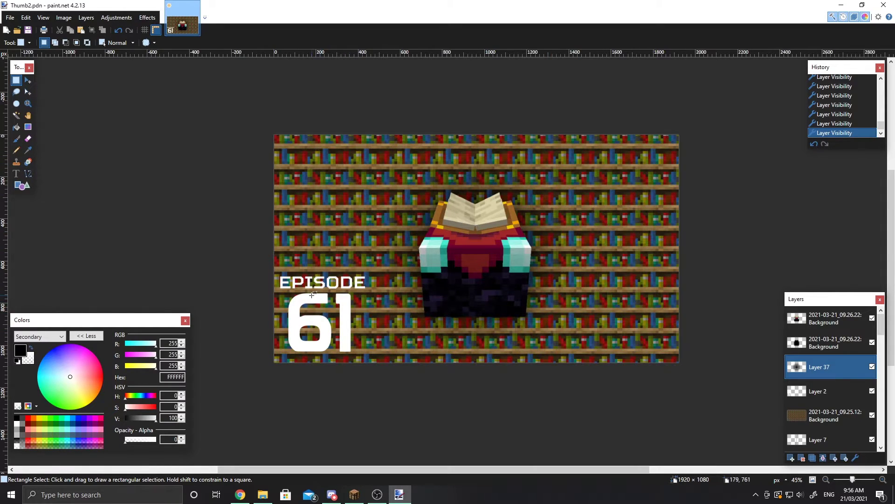
Add Layer 38 below Layer 2 and draw a dark gradient over the 61 text
{"action": "left_click", "coordinate": [791, 457]}
{"action": "left_click_drag", "start_coordinate": [811, 391], "coordinate": [805, 340]}
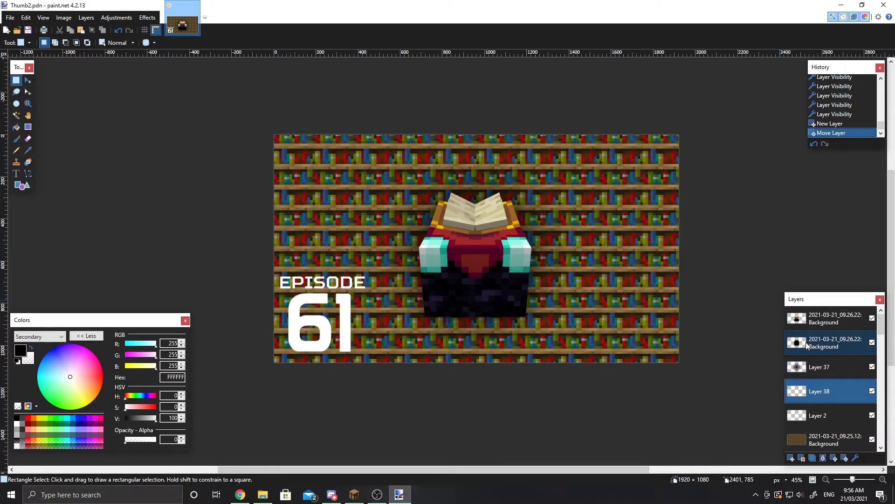
{"action": "left_click_drag", "start_coordinate": [812, 391], "coordinate": [811, 415]}
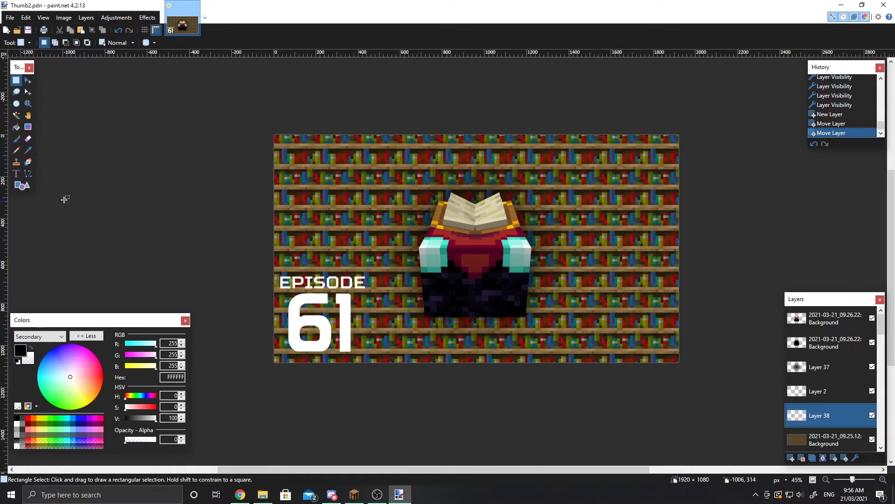
{"action": "left_click", "coordinate": [28, 127]}
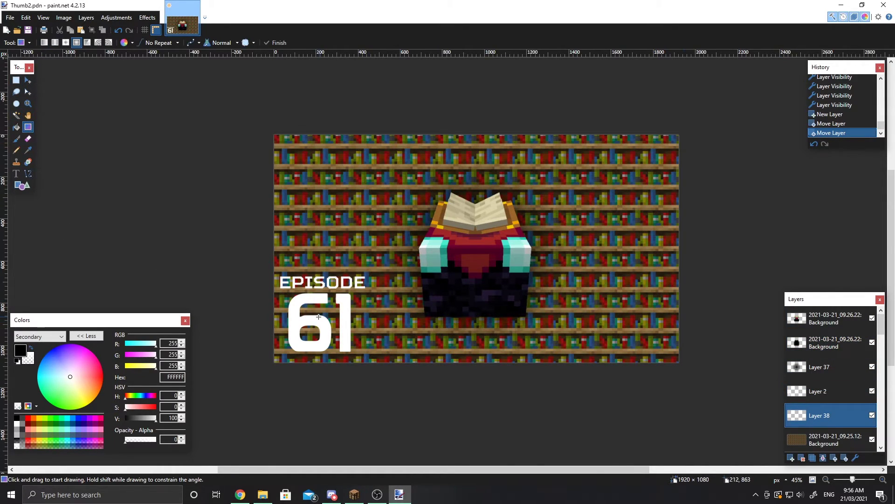
{"action": "left_click_drag", "start_coordinate": [319, 317], "coordinate": [388, 265]}
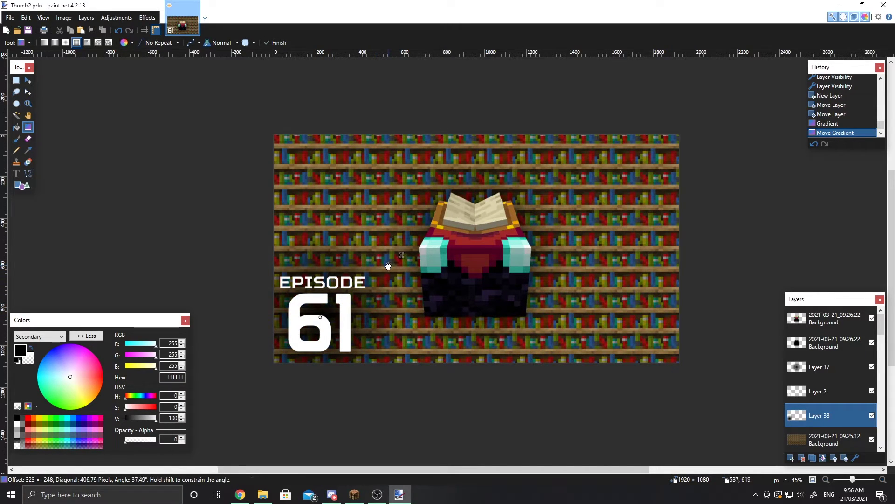
{"action": "left_click", "coordinate": [16, 80]}
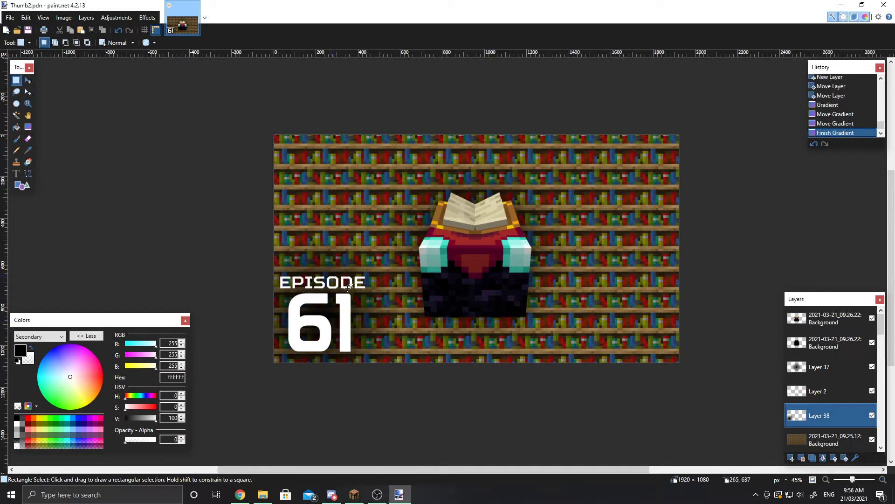
Lower Layer 38's opacity, compare it on and off, and zoom out to the full thumbnail
{"action": "left_click", "coordinate": [856, 458]}
{"action": "left_click_drag", "start_coordinate": [472, 272], "coordinate": [416, 276]}
{"action": "left_click", "coordinate": [451, 290]}
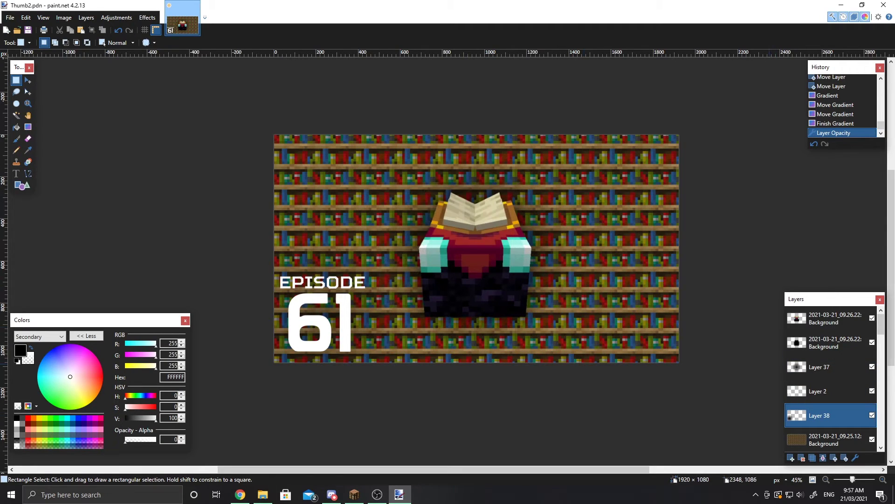
{"action": "left_click", "coordinate": [872, 417]}
{"action": "left_click", "coordinate": [872, 416]}
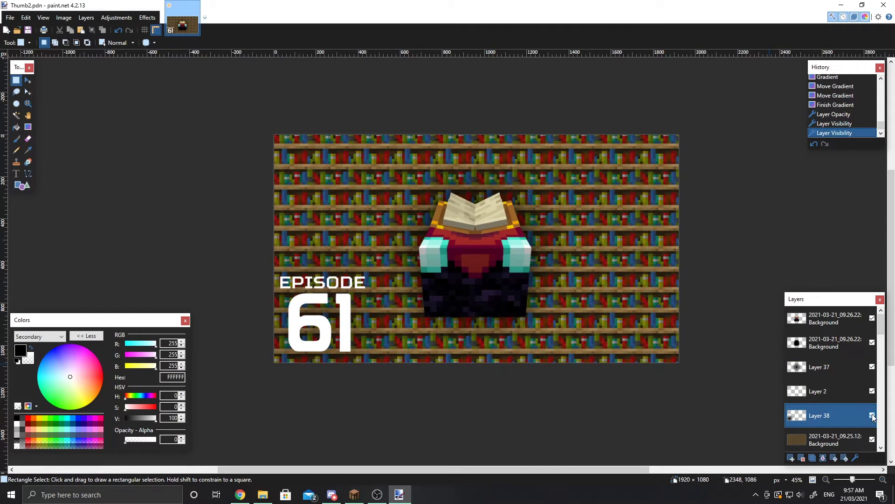
{"action": "left_click", "coordinate": [856, 458]}
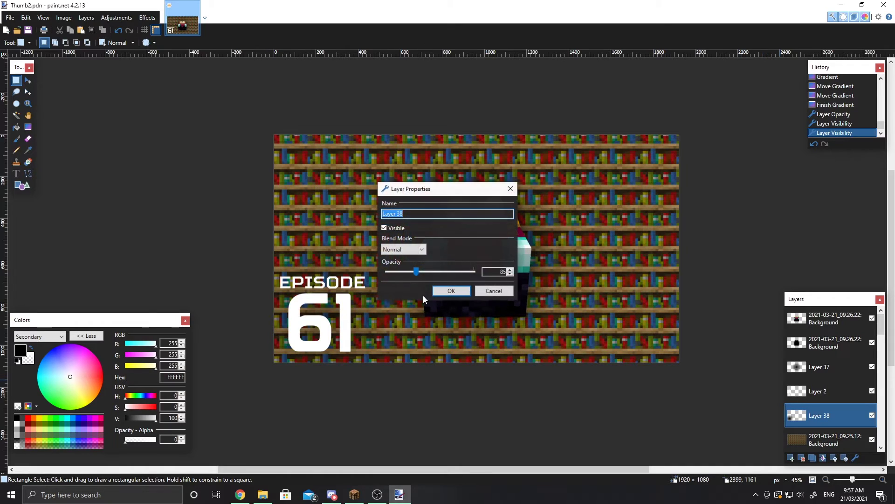
{"action": "key", "text": "Return"}
{"action": "left_click_drag", "start_coordinate": [544, 264], "coordinate": [535, 279]}
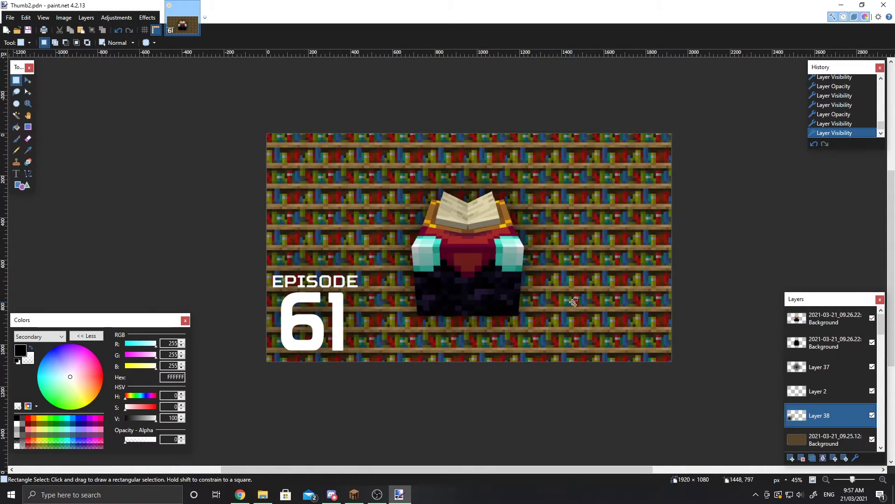
{"action": "key", "text": "ctrl+minus"}
Add a new Layer 39 at the top of the layer stack and make the primary colour white
{"action": "left_click", "coordinate": [791, 457]}
{"action": "left_click_drag", "start_coordinate": [803, 402], "coordinate": [812, 318]}
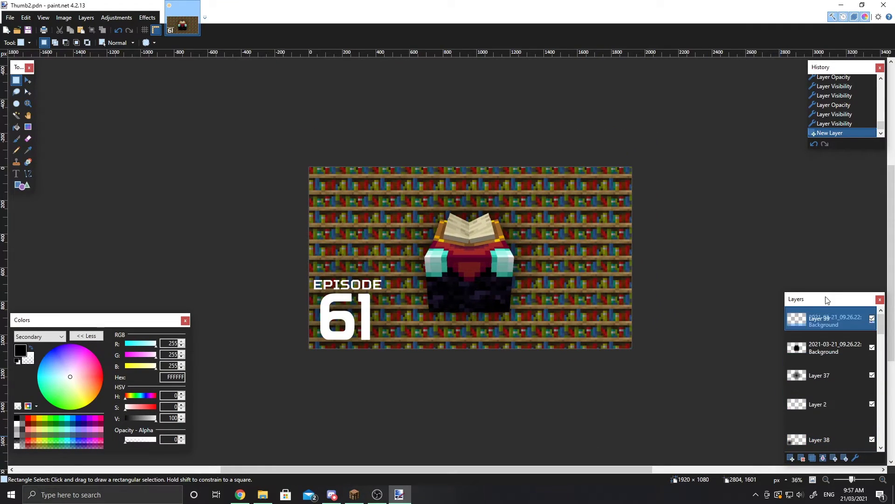
{"action": "left_click", "coordinate": [28, 127]}
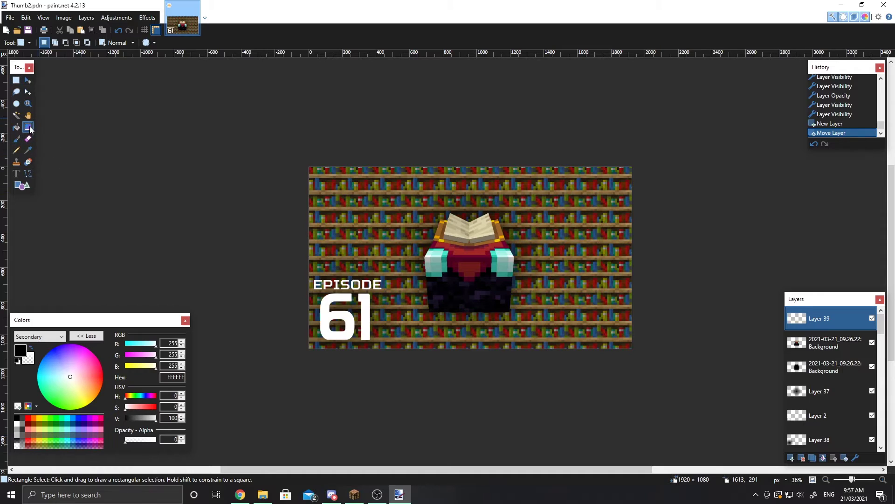
{"action": "left_click", "coordinate": [24, 350]}
{"action": "left_click_drag", "start_coordinate": [143, 421], "coordinate": [279, 413]}
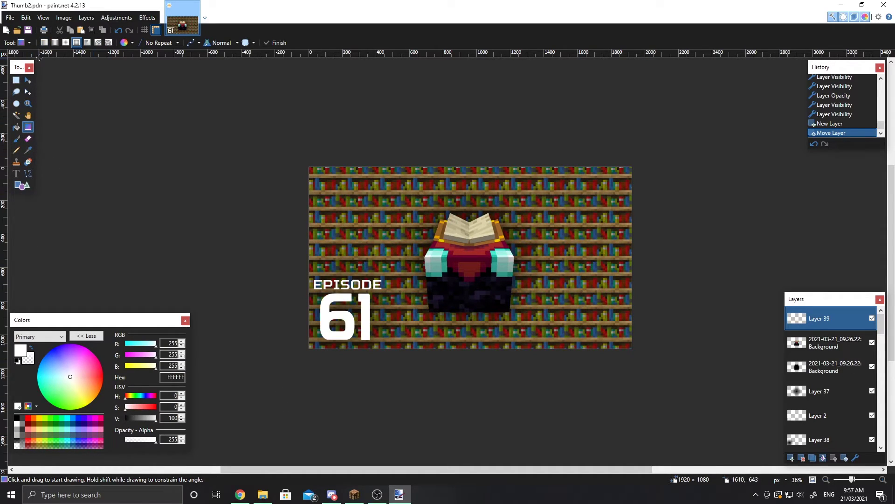
Draw a linear white gradient fading down from the canvas's top edge
{"action": "left_click", "coordinate": [43, 43]}
{"action": "left_click_drag", "start_coordinate": [600, 130], "coordinate": [575, 227]}
{"action": "left_click", "coordinate": [593, 139]}
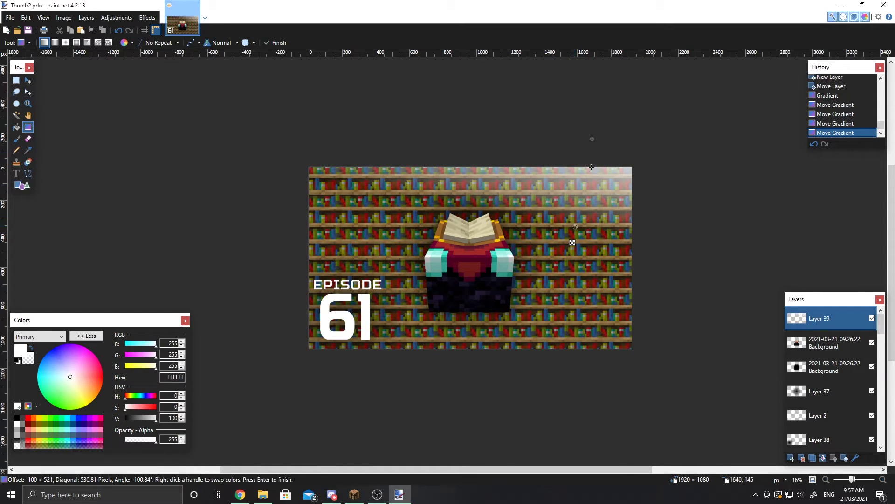
{"action": "left_click_drag", "start_coordinate": [592, 137], "coordinate": [592, 131]}
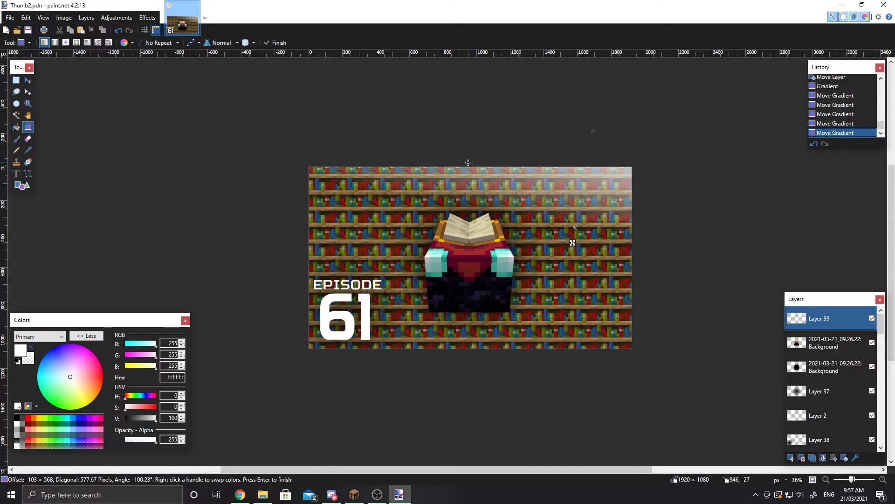
{"action": "key", "text": "s"}
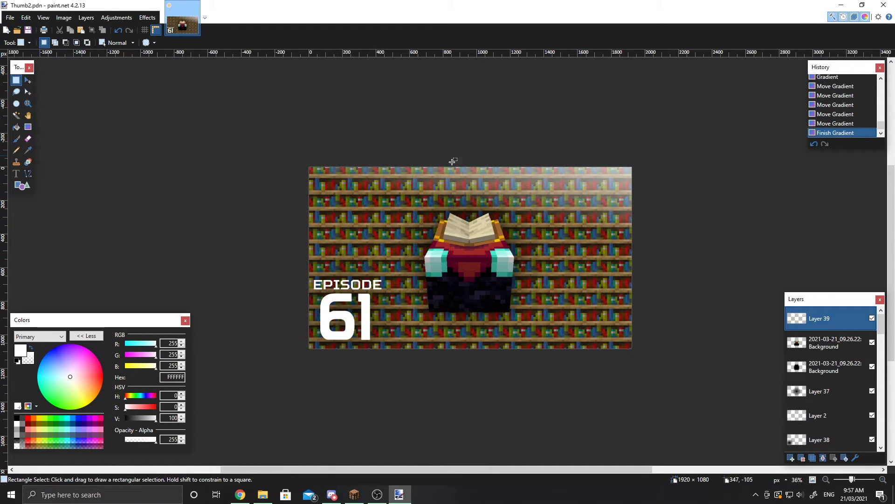
Lower Layer 39's opacity to 69 in its layer properties
{"action": "left_click", "coordinate": [855, 457]}
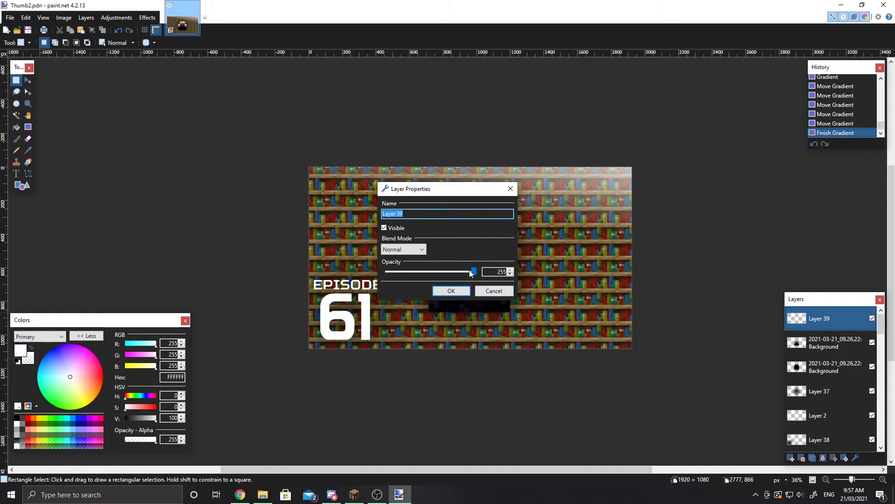
{"action": "left_click_drag", "start_coordinate": [470, 274], "coordinate": [411, 273]}
{"action": "left_click_drag", "start_coordinate": [434, 189], "coordinate": [761, 166]}
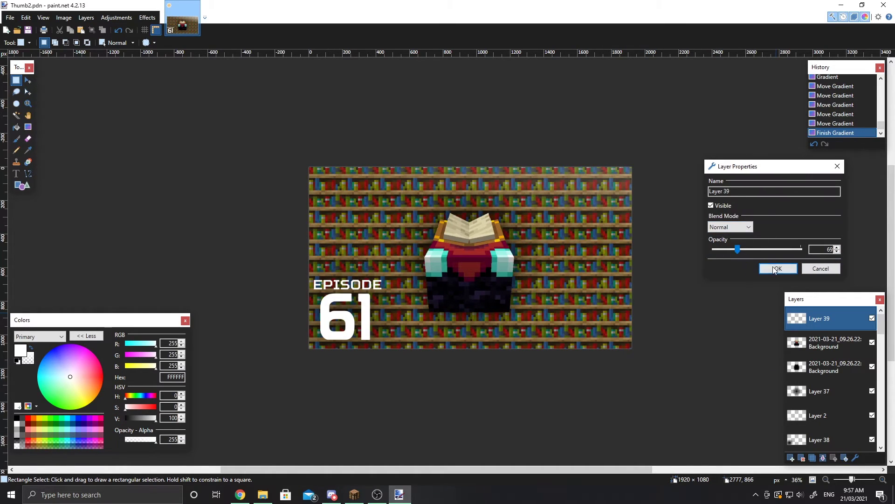
{"action": "left_click", "coordinate": [776, 269]}
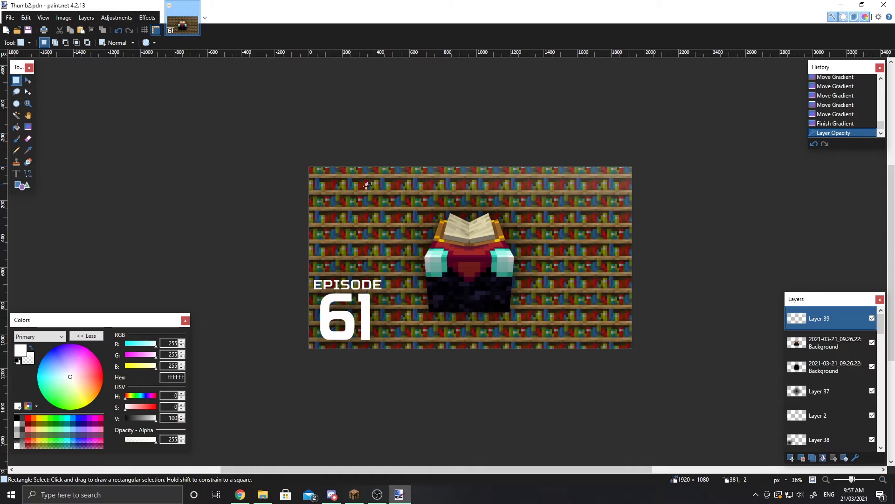
{"action": "left_click", "coordinate": [872, 318]}
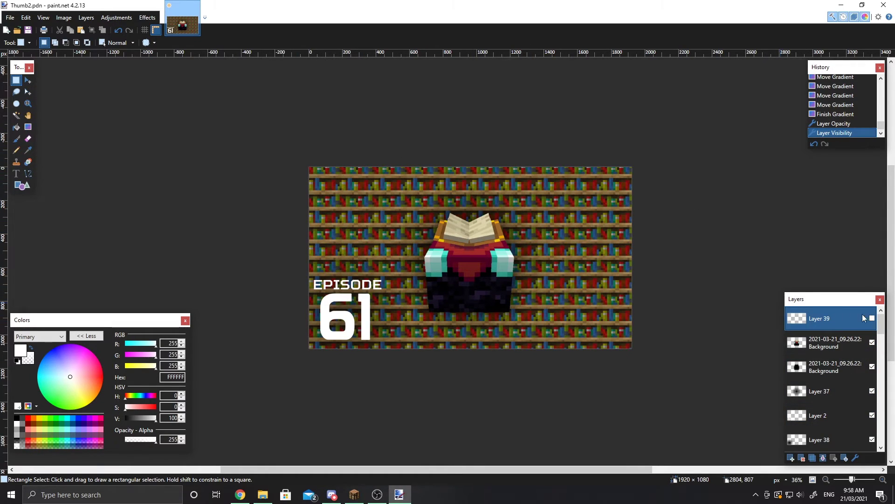
{"action": "left_click", "coordinate": [872, 320]}
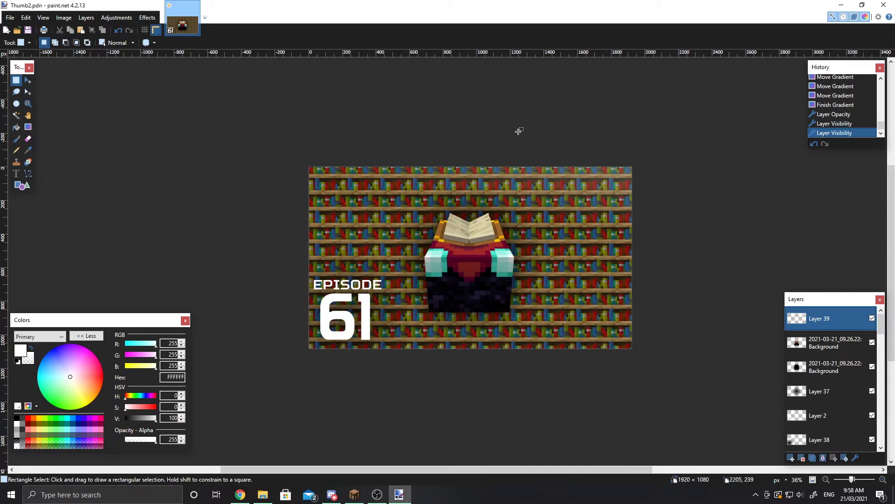